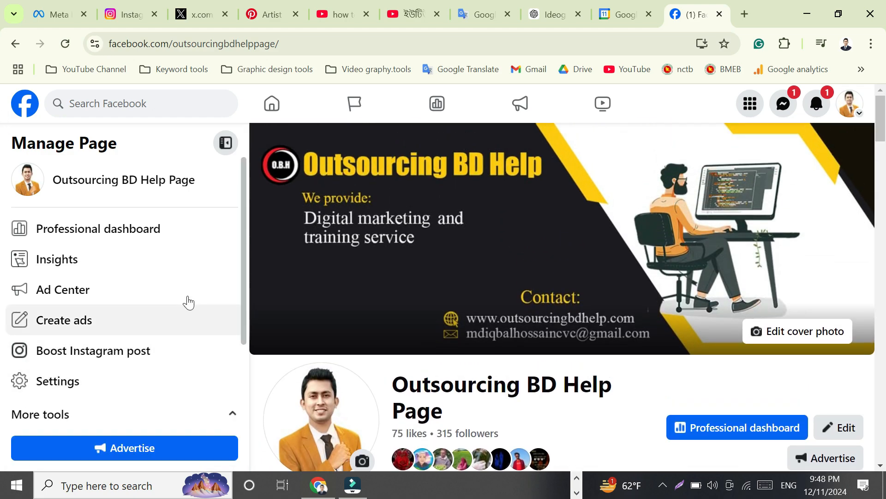
# Step: Open Meta Business Suite from the page's management panel
pyautogui.scroll(-3, 137, 268)
pyautogui.scroll(2, 187, 301)
pyautogui.scroll(-2, 187, 301)
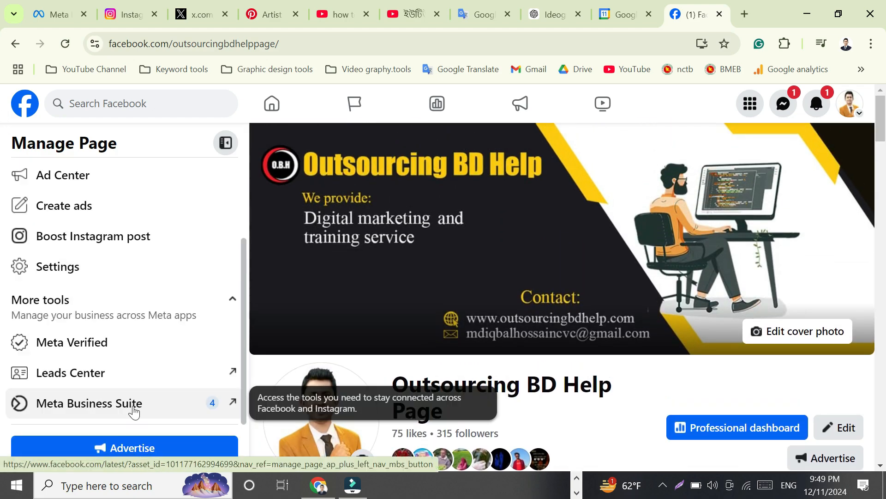
pyautogui.click(134, 407)
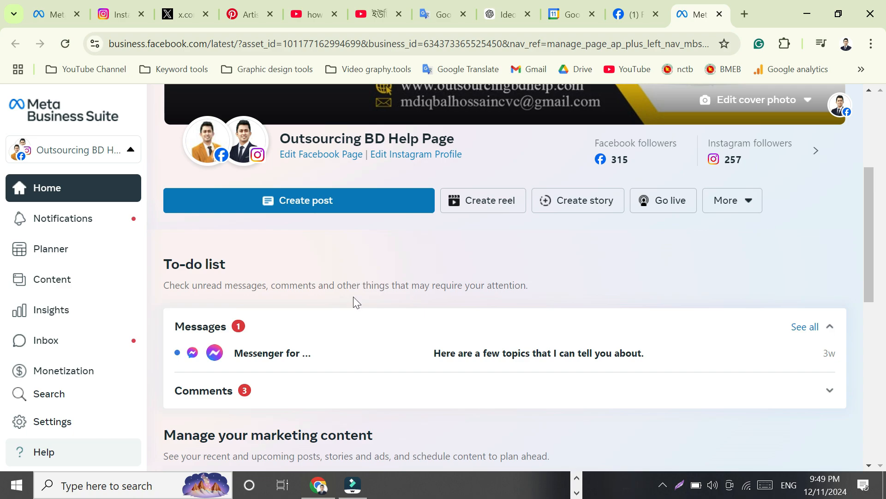
# Step: Start a new post and set it to publish only to Outsourcing BD Help Page, excluding the Instagram account
pyautogui.click(327, 209)
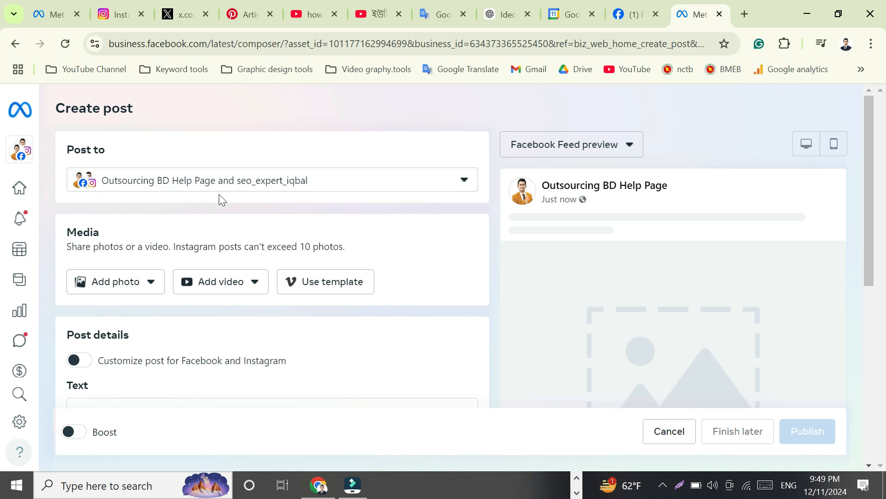
pyautogui.click(464, 181)
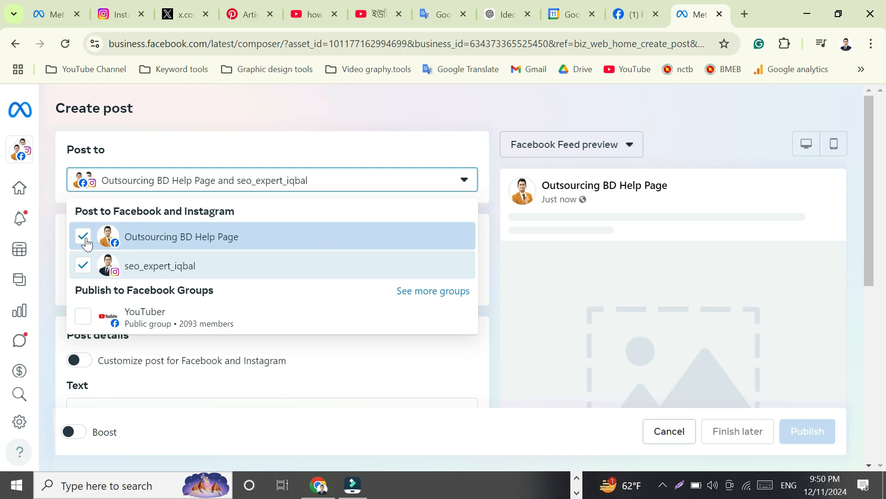
pyautogui.click(153, 274)
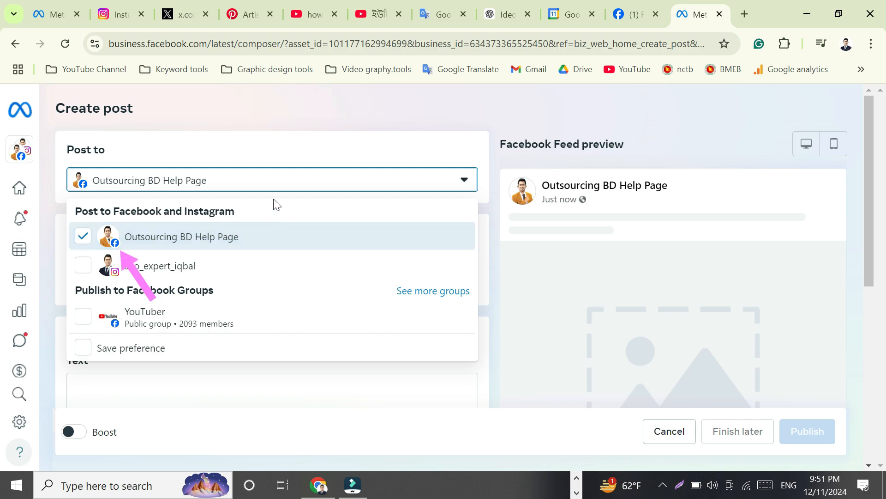
pyautogui.click(282, 152)
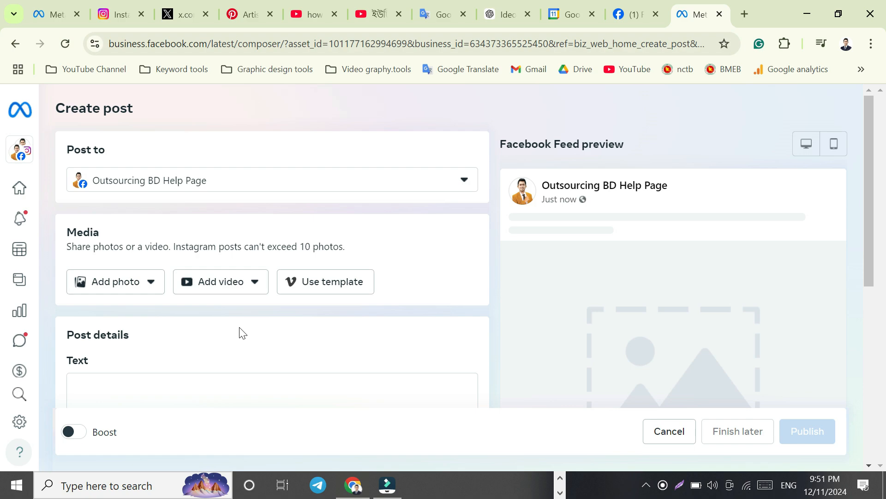
# Step: Upload the Ideogram AI tutorial MP4 from the Video folder inside Ideogram video as the post's video
pyautogui.click(255, 282)
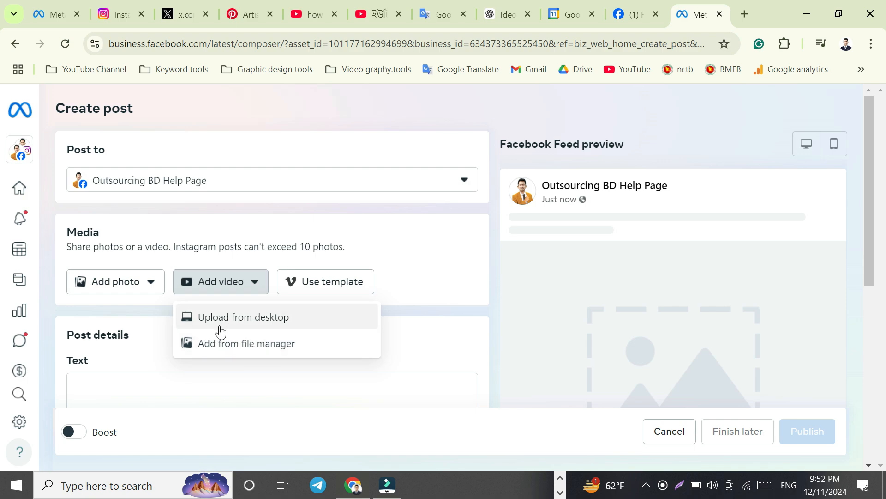
pyautogui.click(246, 318)
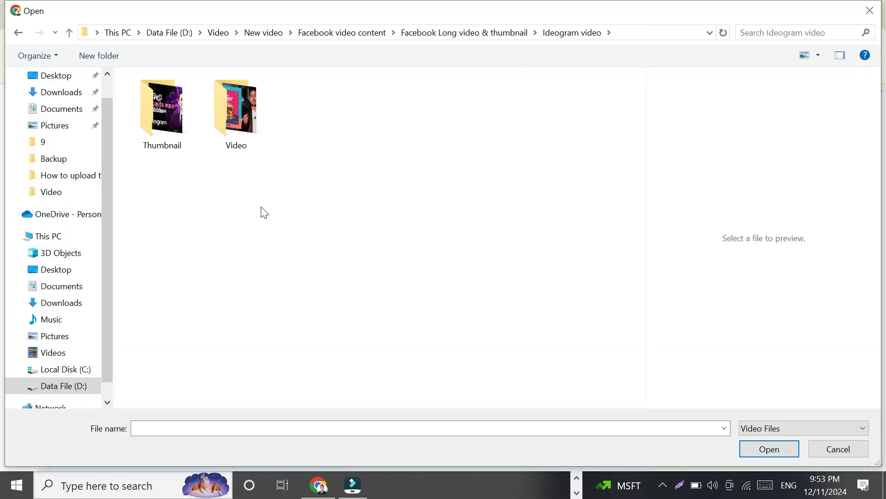
pyautogui.click(240, 129)
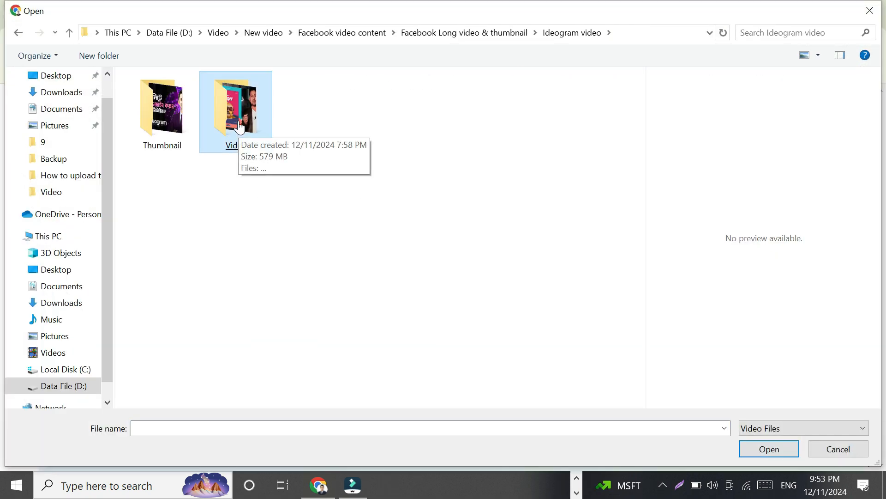
pyautogui.doubleClick(239, 128)
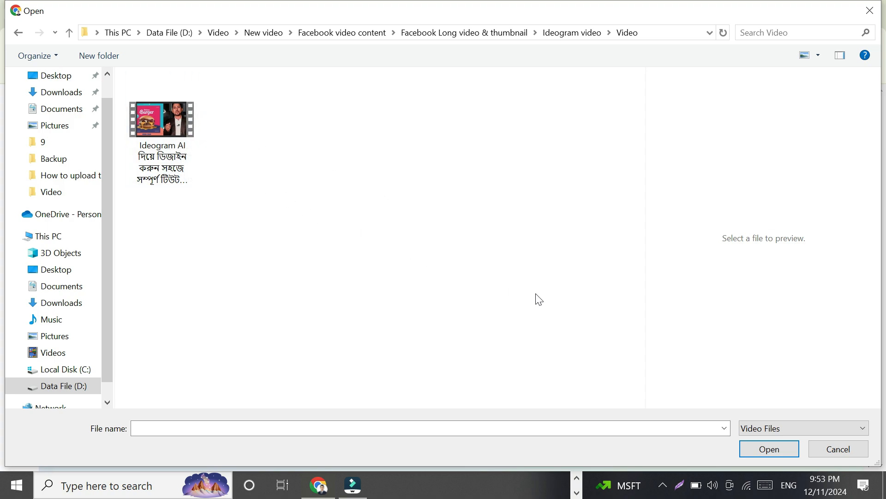
pyautogui.click(163, 125)
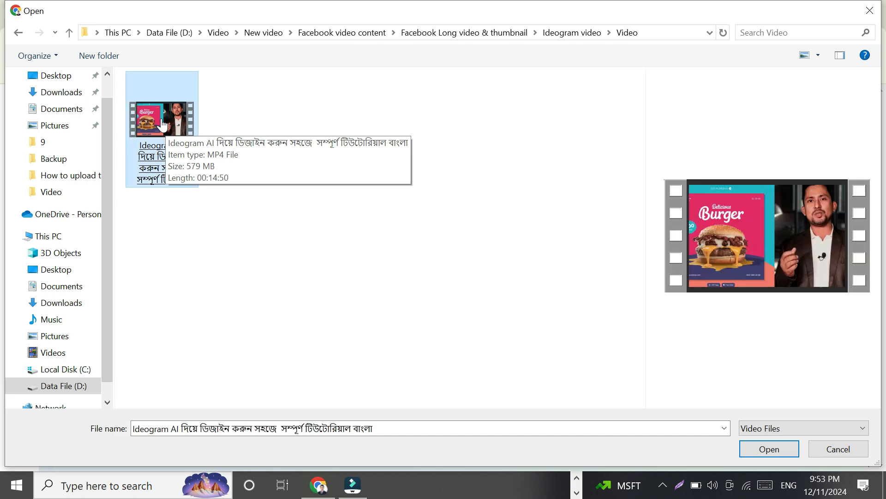
pyautogui.doubleClick(162, 125)
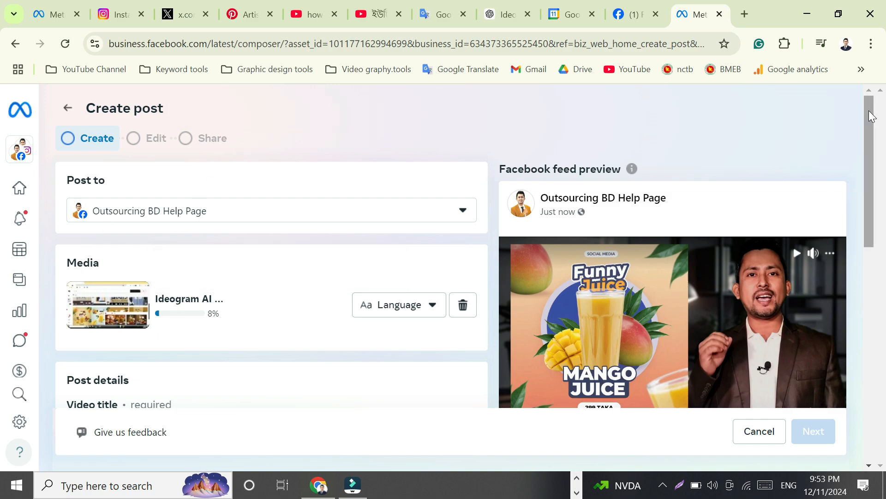
# Step: Copy the suggested video title from the ChatGPT conversation
pyautogui.moveTo(871, 115); pyautogui.dragTo(883, 175)
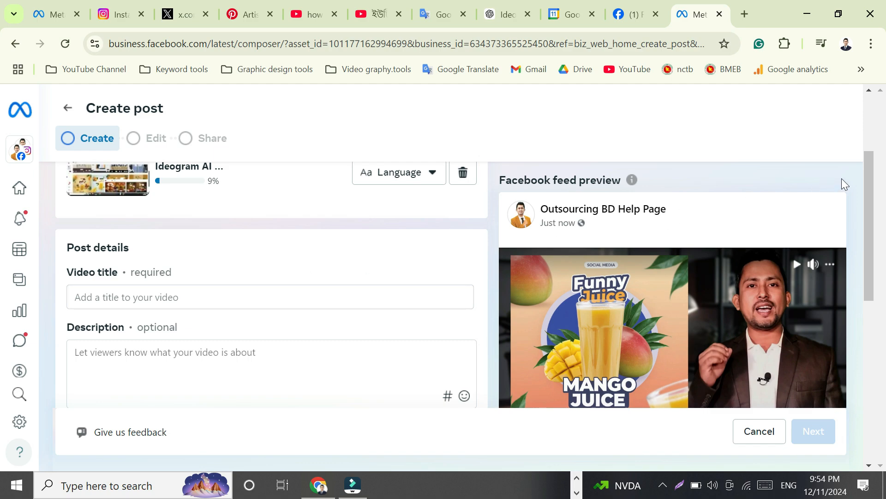
pyautogui.moveTo(872, 165); pyautogui.dragTo(871, 188)
pyautogui.click(236, 243)
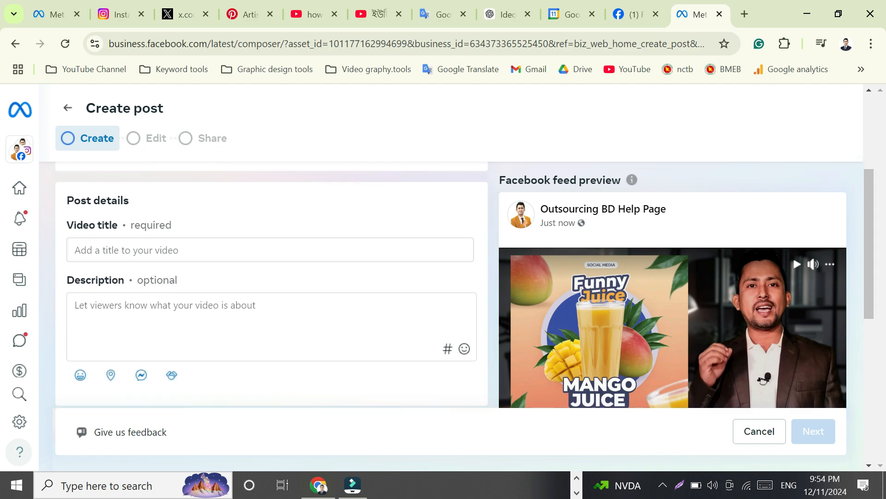
pyautogui.click(497, 18)
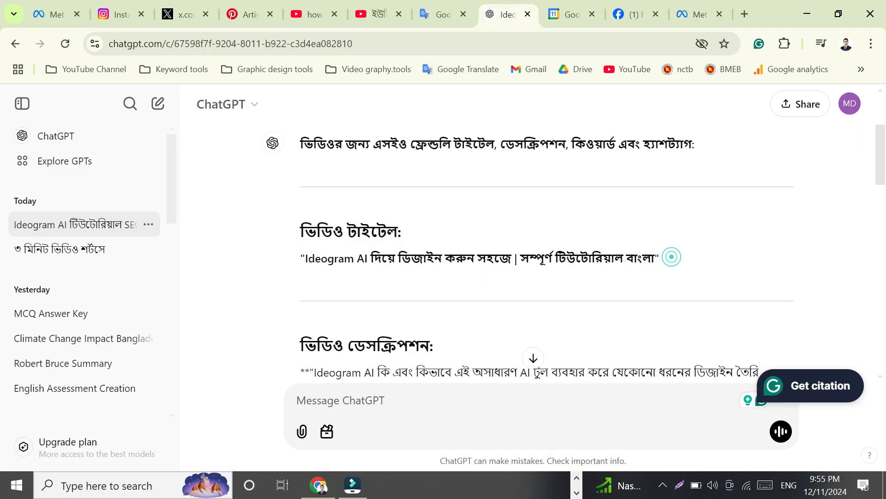
pyautogui.moveTo(665, 259); pyautogui.dragTo(300, 253)
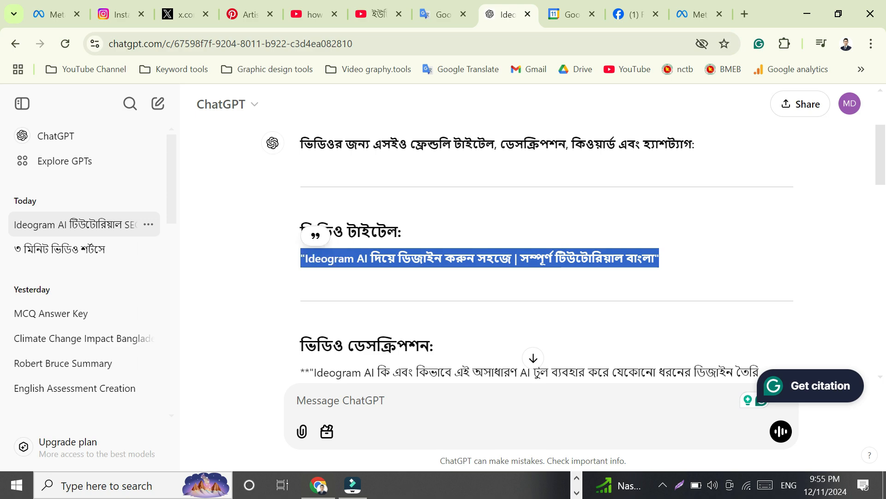
pyautogui.rightClick(331, 254)
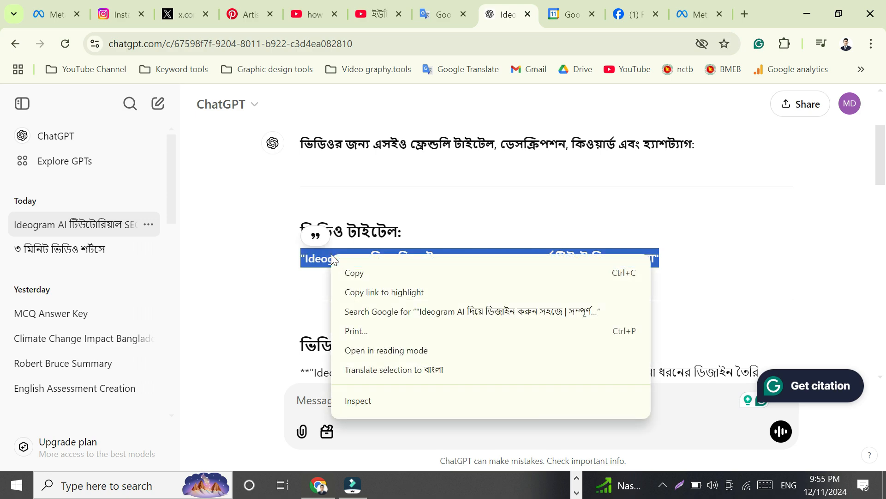
pyautogui.click(362, 271)
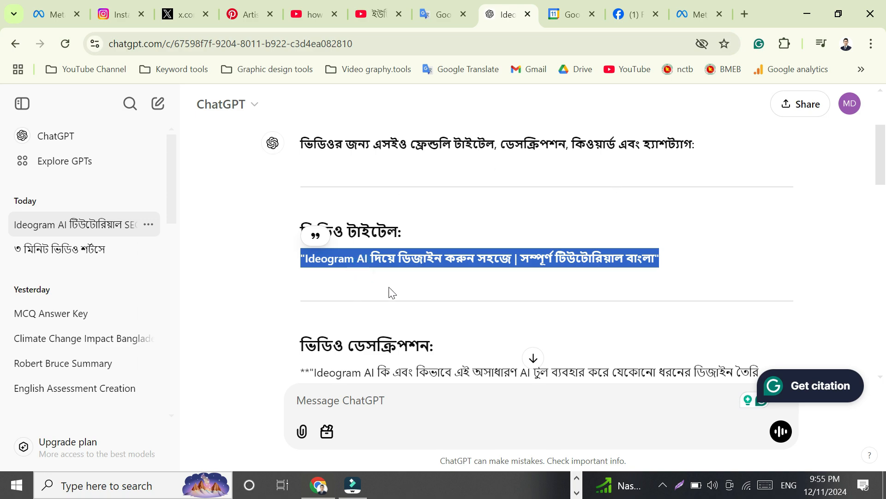
# Step: Paste the copied title into the post's video title field
pyautogui.click(697, 18)
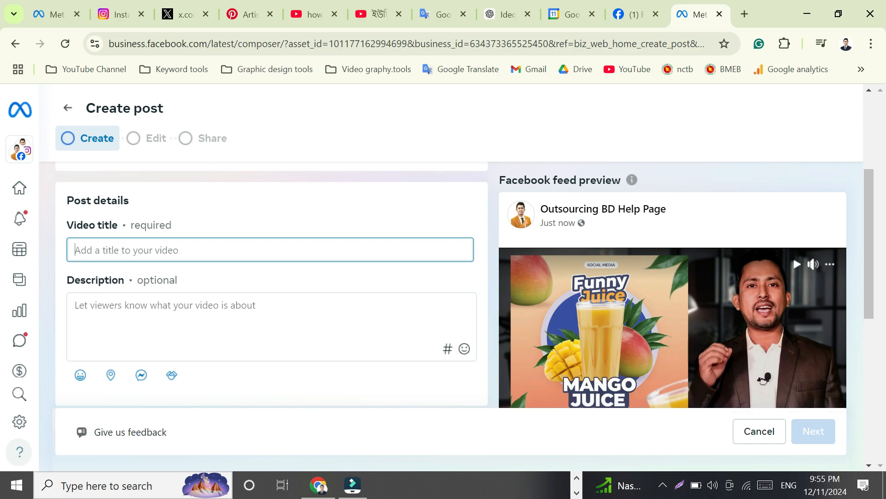
pyautogui.click(91, 243)
pyautogui.rightClick(91, 248)
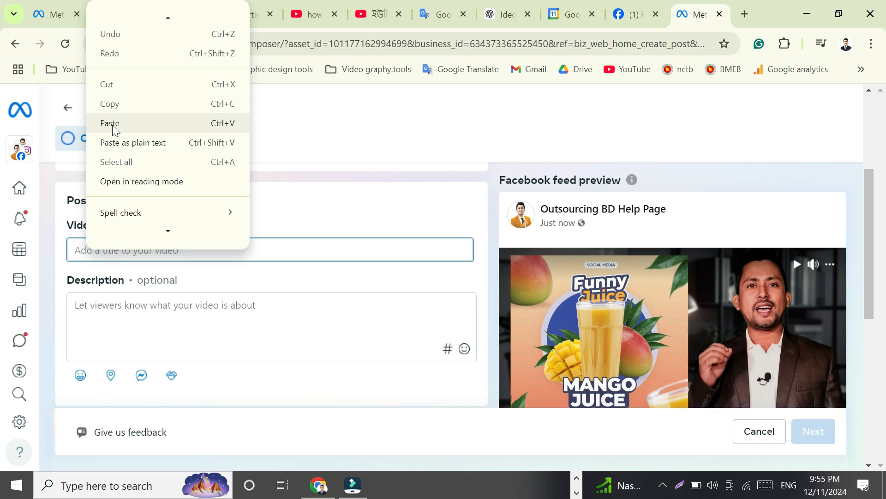
pyautogui.click(111, 123)
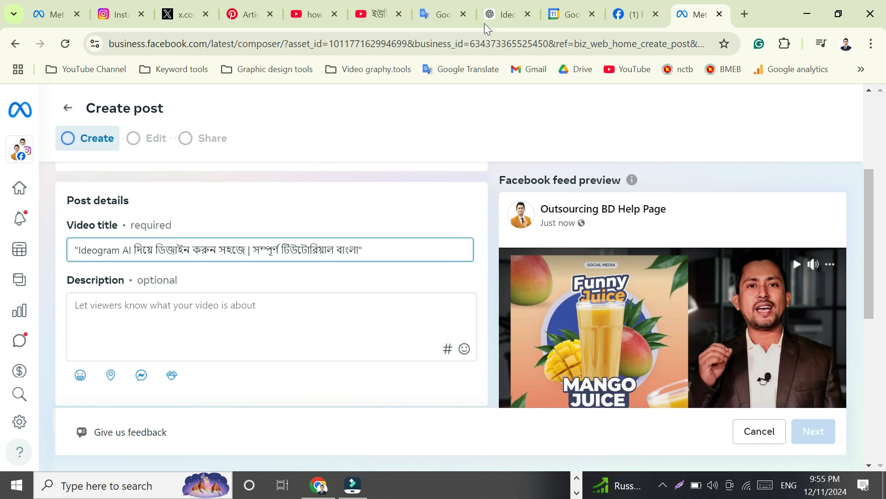
# Step: Copy the video description text from the ChatGPT conversation
pyautogui.click(511, 13)
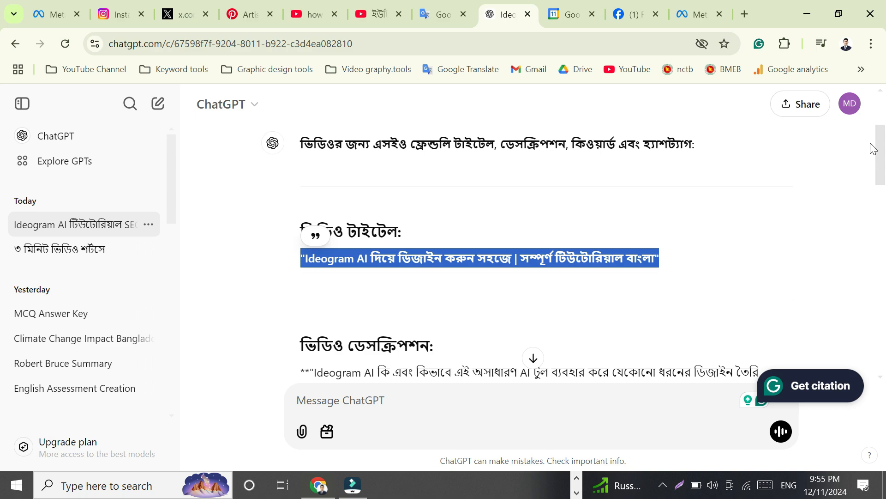
pyautogui.scroll(-4, 736, 220)
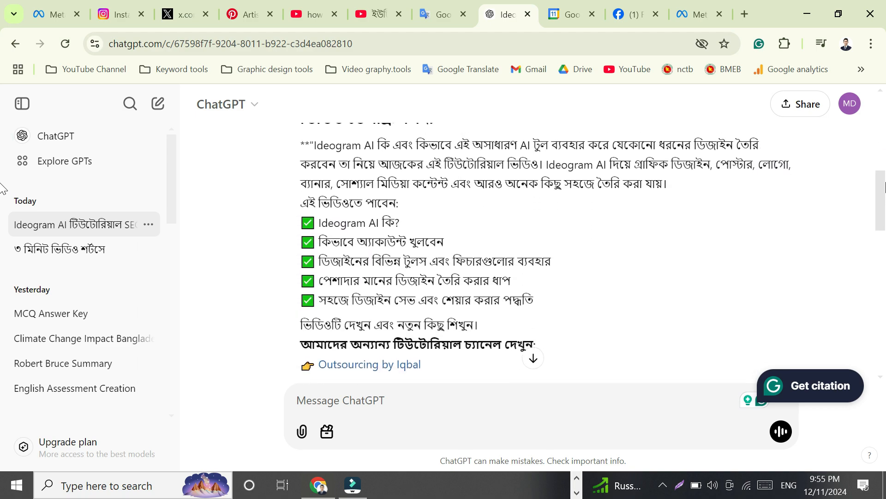
pyautogui.moveTo(294, 180); pyautogui.dragTo(509, 231)
pyautogui.scroll(-5, 370, 305)
pyautogui.rightClick(347, 199)
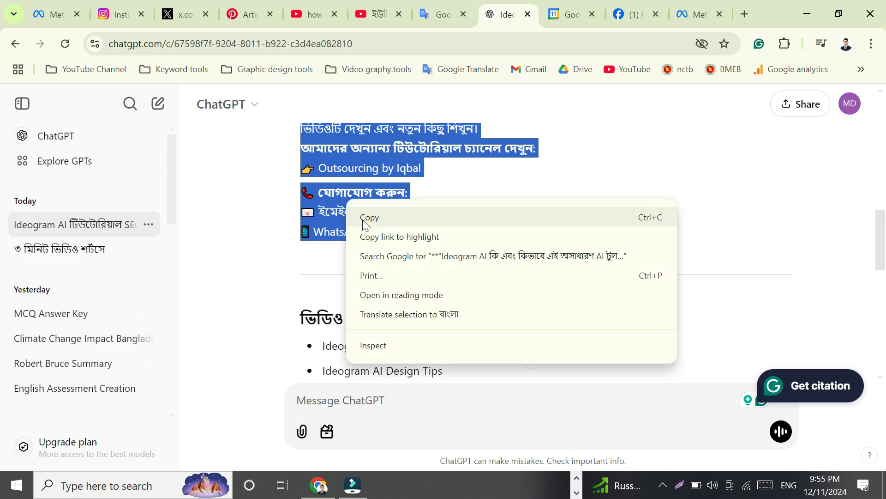
pyautogui.click(369, 217)
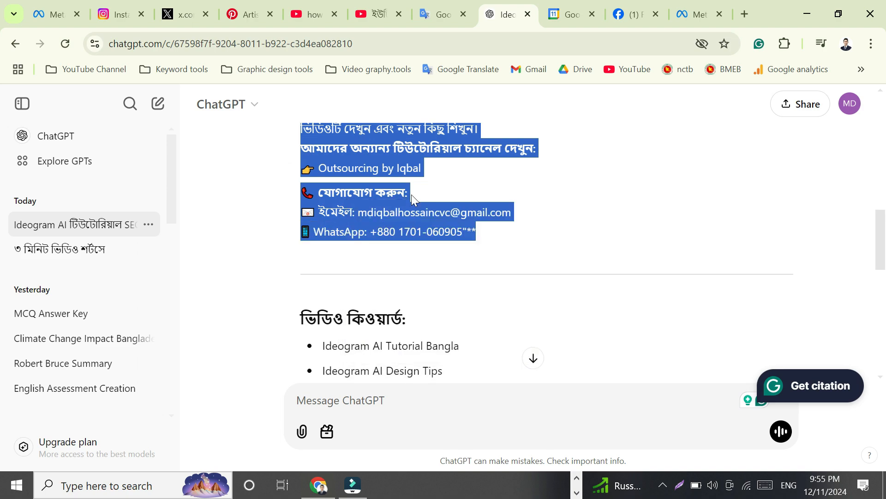
# Step: Paste the copied text into the post's description field
pyautogui.click(683, 15)
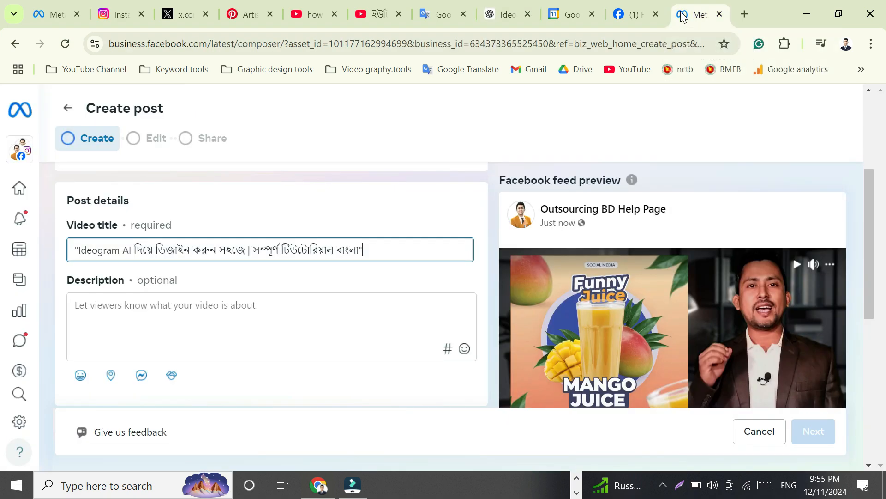
pyautogui.click(105, 309)
pyautogui.rightClick(94, 308)
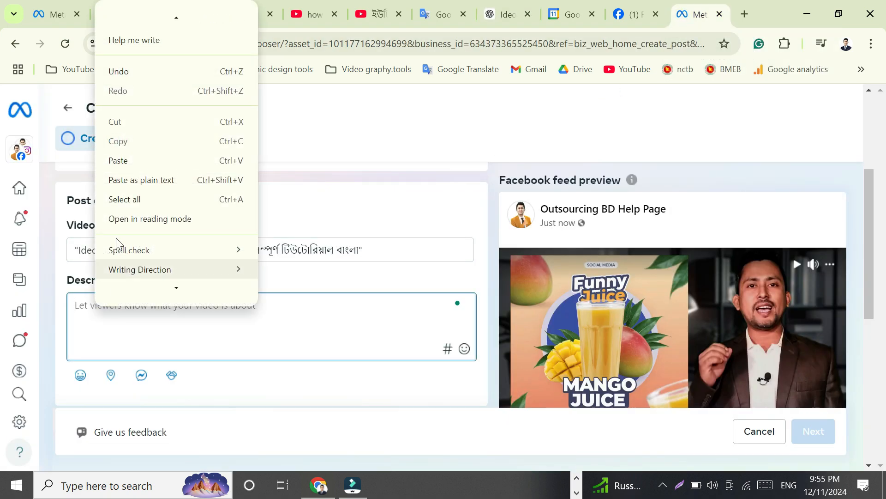
pyautogui.click(118, 160)
# Step: Compare the suggested thumbnails and select the first suggested thumbnail for the video
pyautogui.scroll(5, 462, 370)
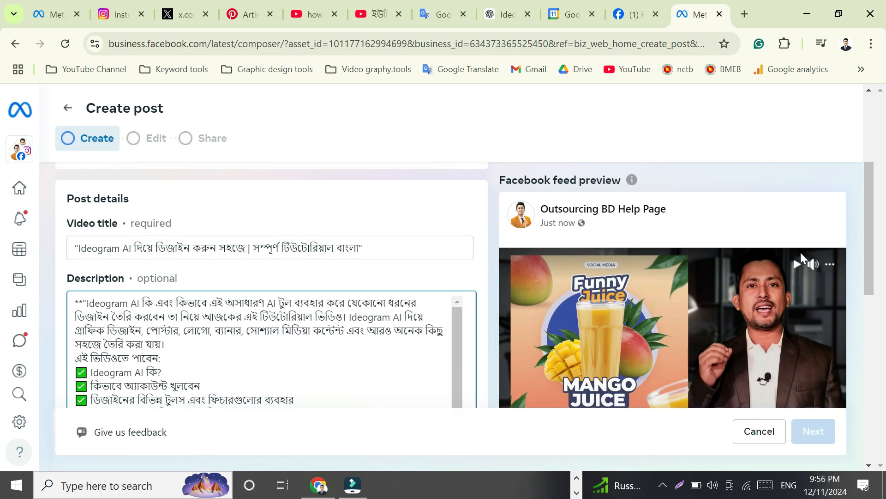
pyautogui.moveTo(874, 174); pyautogui.dragTo(868, 238)
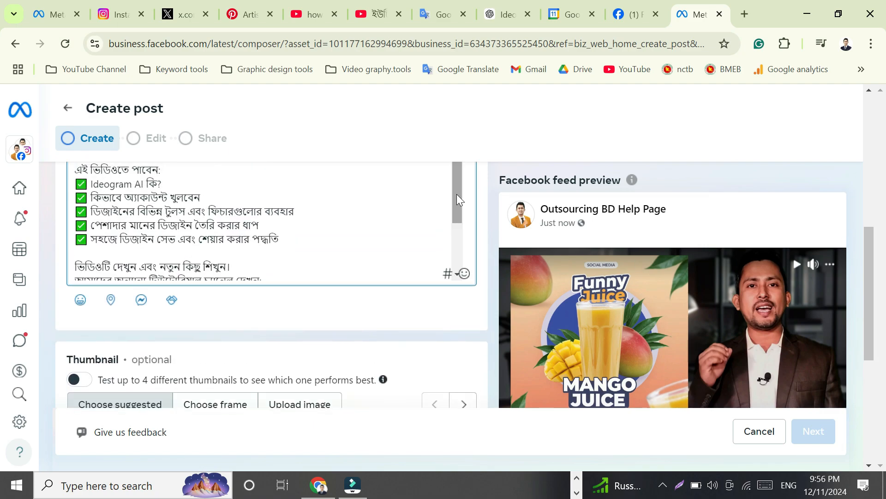
pyautogui.moveTo(456, 194); pyautogui.dragTo(452, 265)
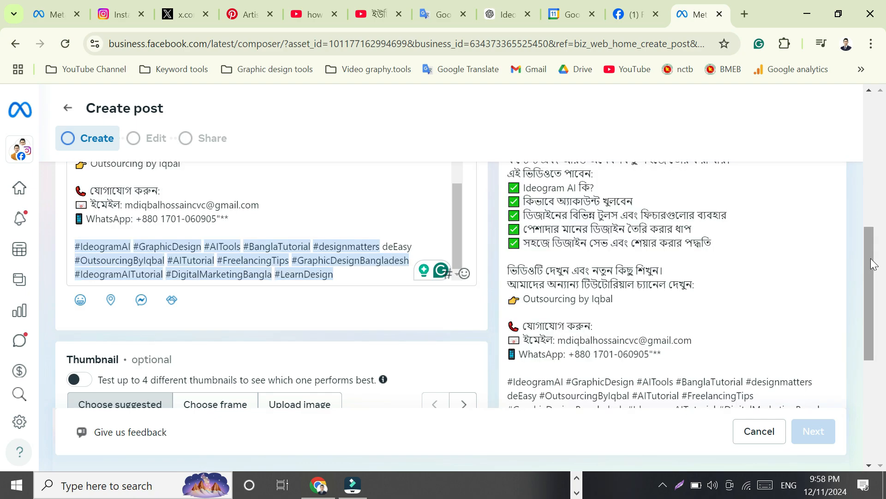
pyautogui.moveTo(871, 264); pyautogui.dragTo(869, 299)
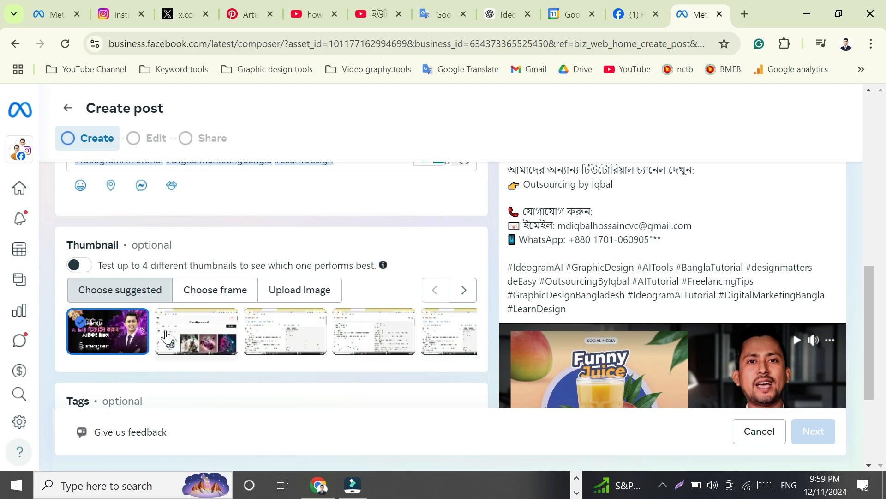
pyautogui.click(189, 344)
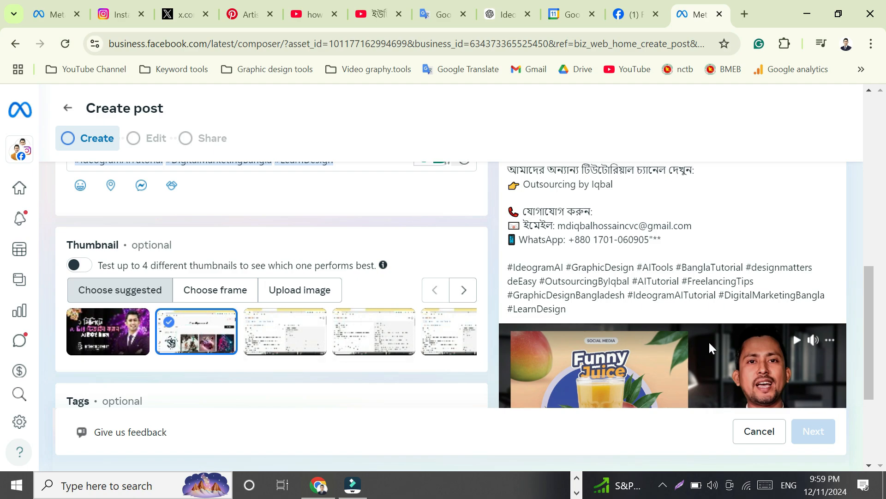
pyautogui.click(91, 344)
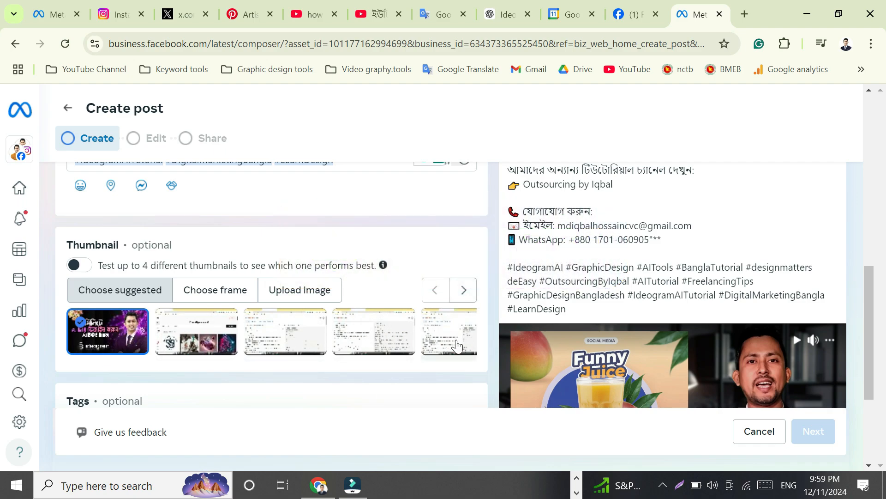
pyautogui.click(463, 291)
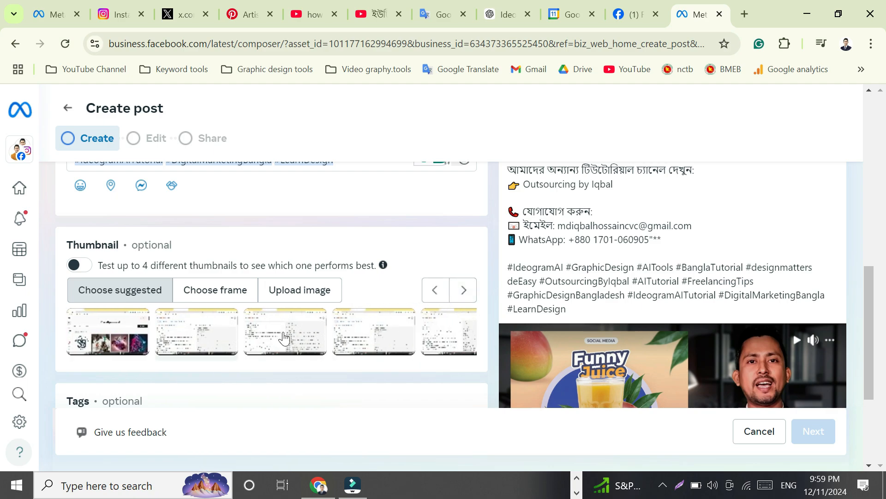
pyautogui.click(464, 291)
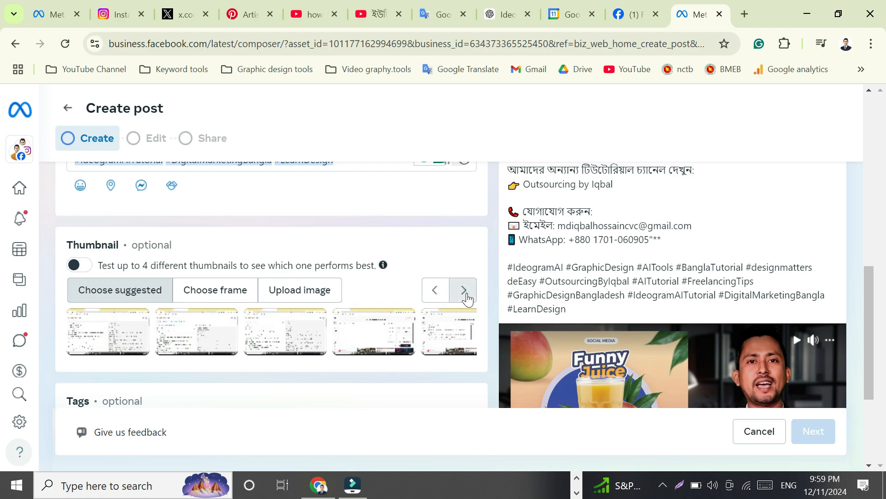
# Step: Browse back and forth through the suggested thumbnail frames for the video
pyautogui.click(466, 293)
pyautogui.click(466, 293)
pyautogui.click(466, 293)
pyautogui.click(467, 293)
pyautogui.click(466, 293)
pyautogui.click(466, 293)
pyautogui.click(467, 293)
pyautogui.click(466, 293)
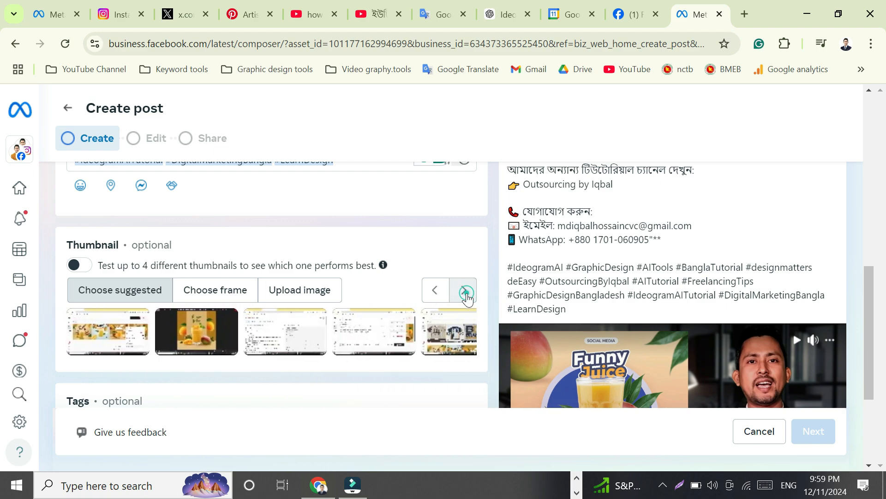
pyautogui.click(466, 293)
pyautogui.click(466, 293)
pyautogui.click(467, 293)
pyautogui.click(466, 293)
pyautogui.click(466, 293)
pyautogui.click(466, 293)
pyautogui.click(467, 293)
pyautogui.click(466, 293)
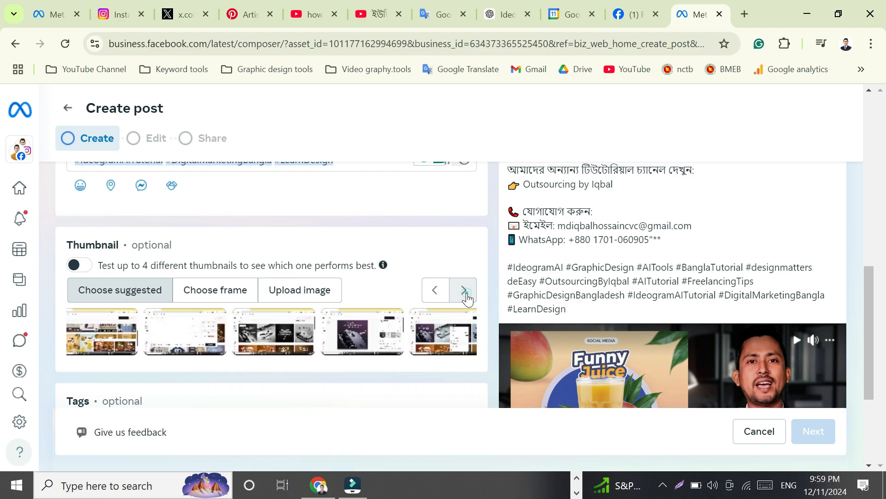
pyautogui.click(466, 293)
pyautogui.click(466, 293)
pyautogui.click(466, 293)
pyautogui.click(466, 293)
pyautogui.click(466, 293)
pyautogui.click(466, 293)
pyautogui.click(466, 293)
pyautogui.click(466, 292)
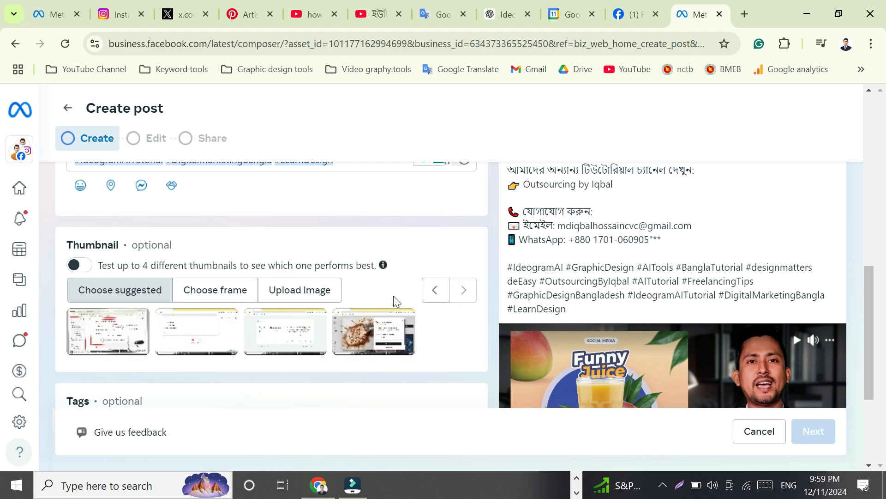
pyautogui.click(433, 295)
pyautogui.click(433, 296)
pyautogui.click(432, 295)
pyautogui.click(432, 295)
pyautogui.click(432, 295)
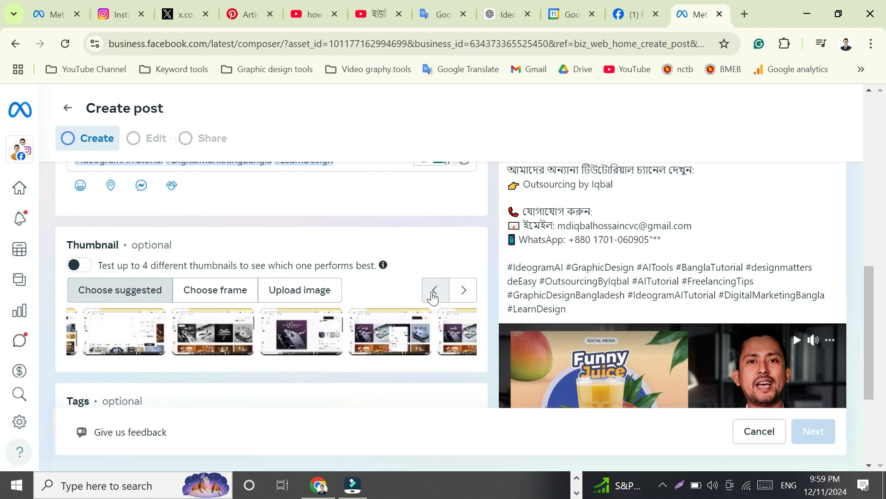
pyautogui.click(433, 296)
pyautogui.click(432, 295)
pyautogui.click(432, 296)
pyautogui.click(432, 295)
pyautogui.click(432, 295)
pyautogui.click(433, 295)
pyautogui.click(432, 295)
pyautogui.click(433, 296)
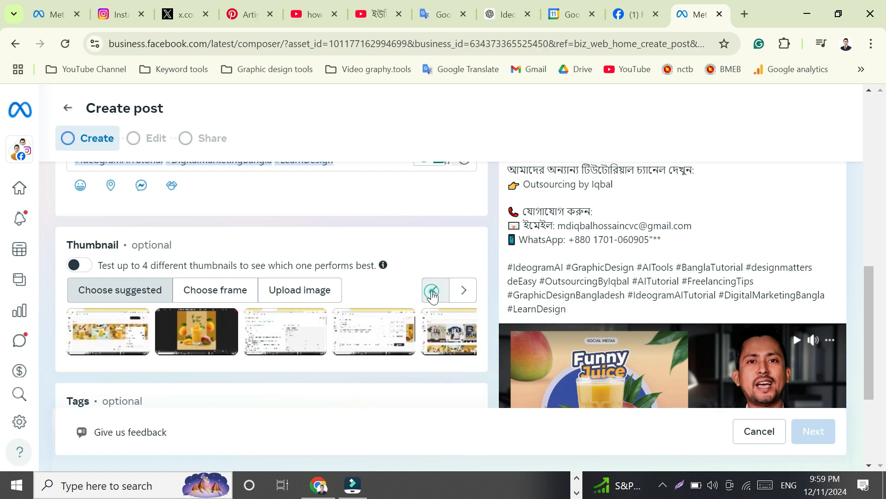
pyautogui.click(433, 295)
pyautogui.click(432, 295)
pyautogui.click(432, 296)
pyautogui.click(433, 291)
pyautogui.click(433, 291)
pyautogui.click(432, 291)
pyautogui.click(432, 290)
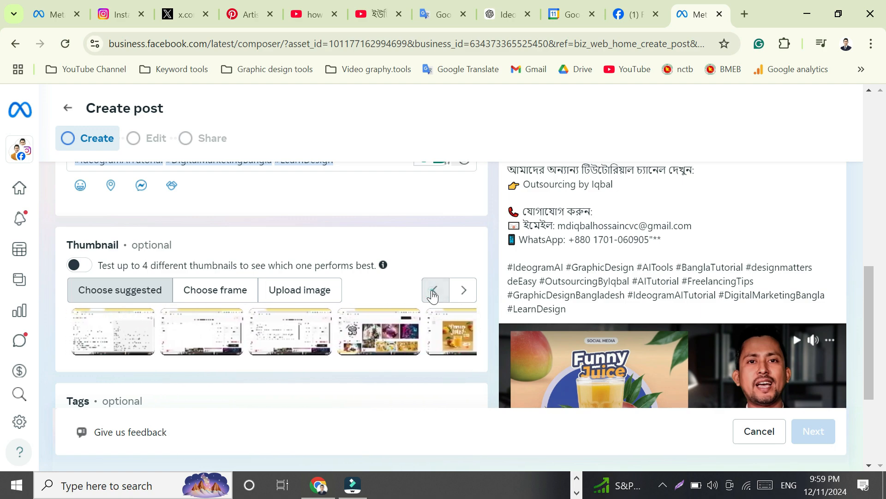
pyautogui.click(432, 291)
pyautogui.click(433, 291)
pyautogui.click(433, 291)
pyautogui.click(432, 291)
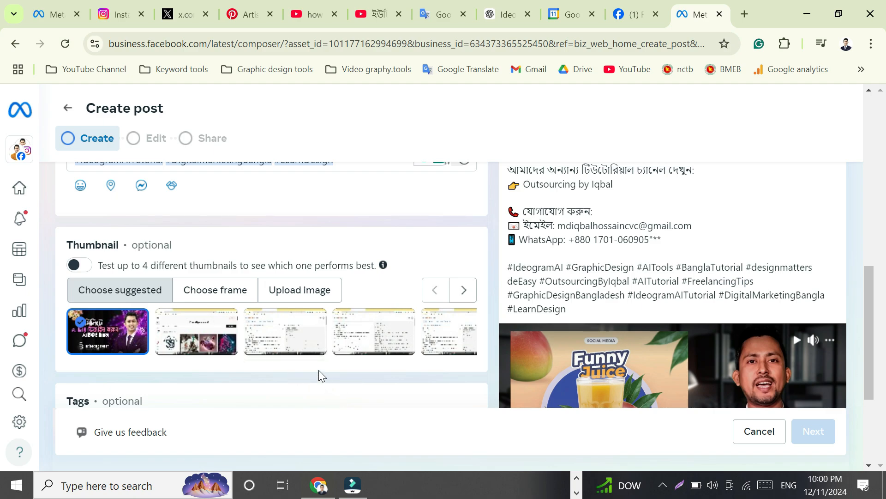
# Step: Upload the Ideogram AI thumbnail image from the Thumbnail folder as the video's custom thumbnail
pyautogui.click(296, 290)
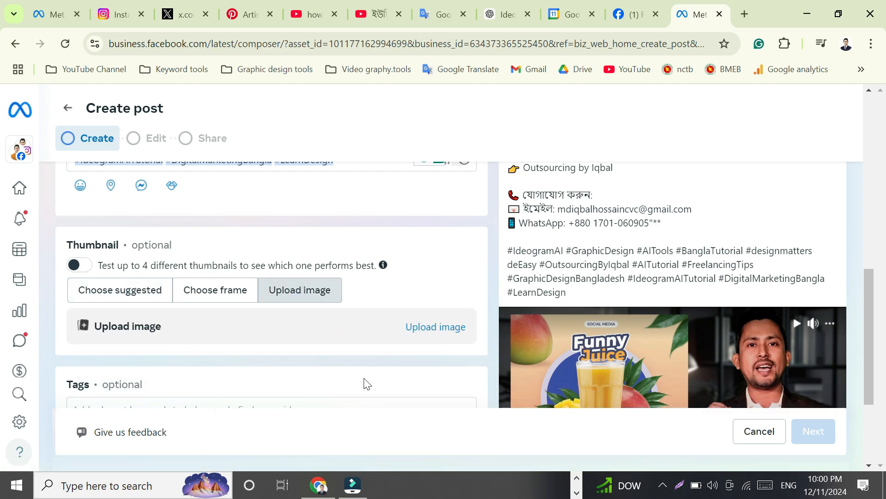
pyautogui.click(430, 329)
pyautogui.doubleClick(179, 153)
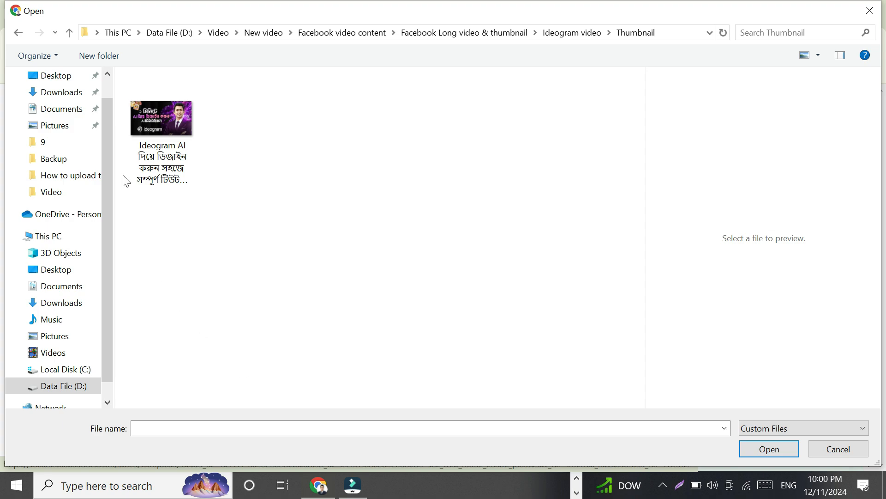
pyautogui.doubleClick(157, 126)
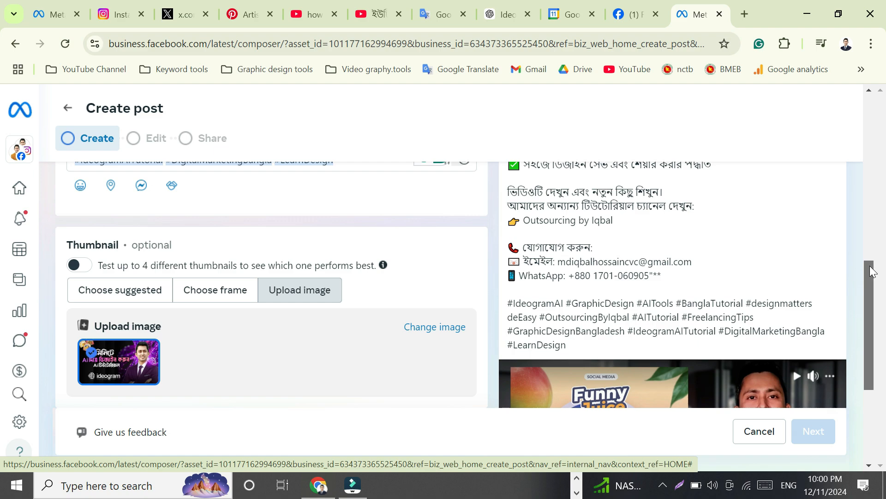
# Step: Copy the IdeogramAI hashtag word from the hashtag list in the ChatGPT conversation
pyautogui.moveTo(872, 271); pyautogui.dragTo(870, 313)
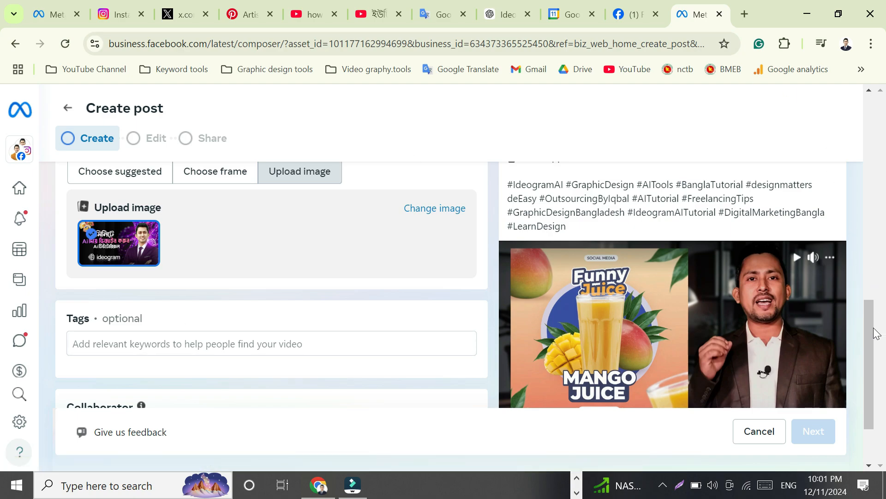
pyautogui.moveTo(866, 321); pyautogui.dragTo(871, 346)
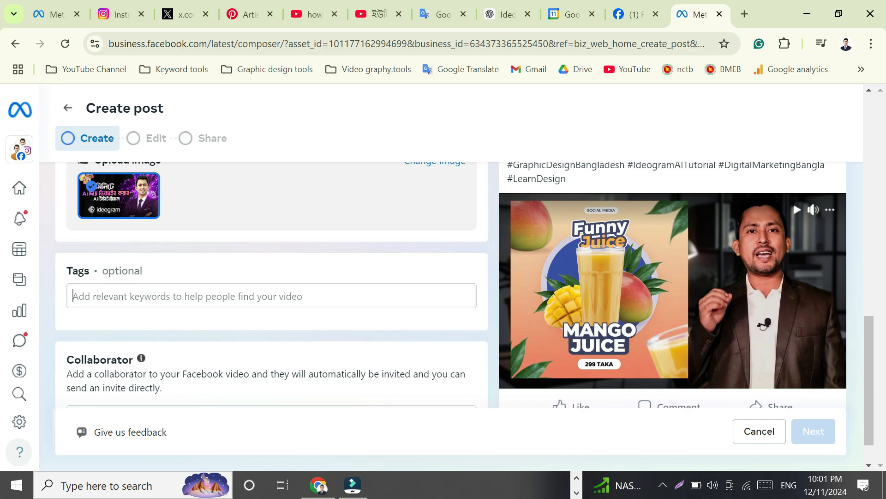
pyautogui.click(123, 296)
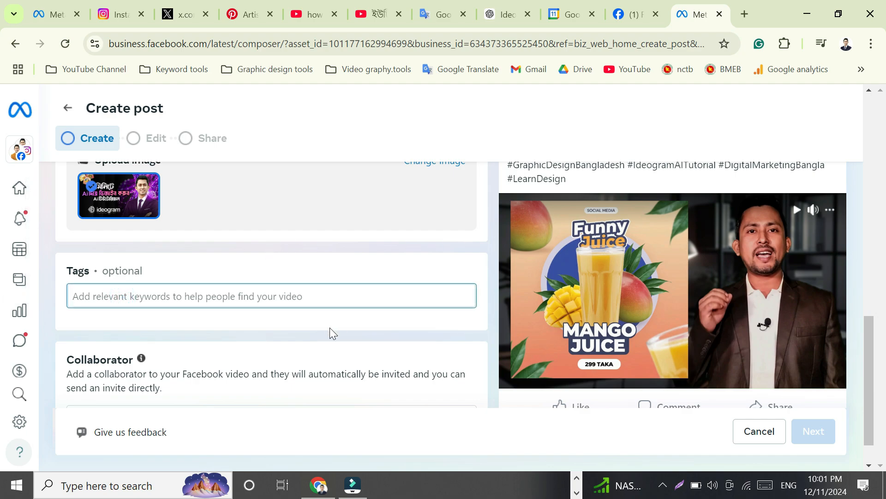
pyautogui.click(498, 15)
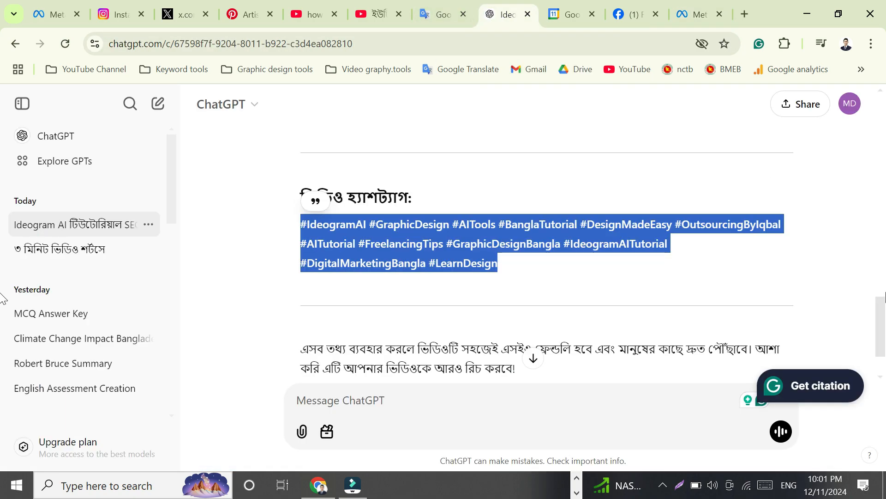
pyautogui.click(237, 201)
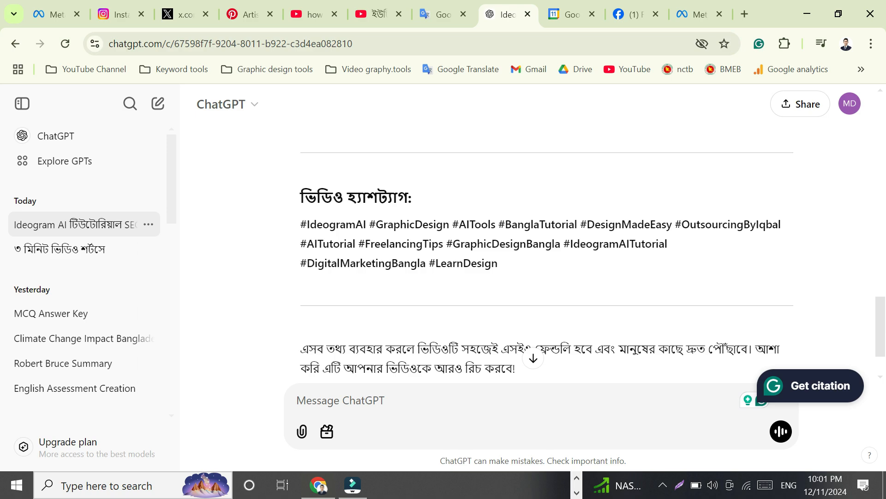
pyautogui.moveTo(301, 230)
pyautogui.mouseDown()
pyautogui.moveTo(367, 226)
pyautogui.moveTo(340, 235)
pyautogui.moveTo(301, 230)
pyautogui.moveTo(310, 228)
pyautogui.mouseUp()
pyautogui.click(186, 182)
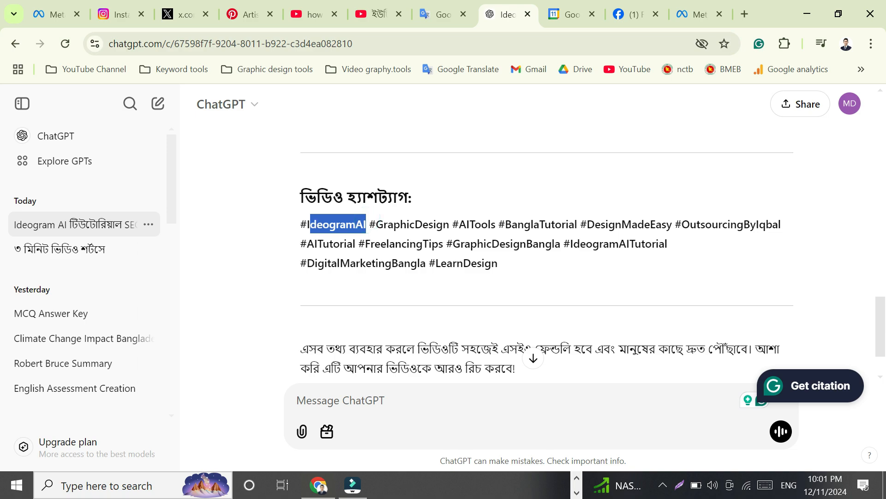
pyautogui.rightClick(314, 229)
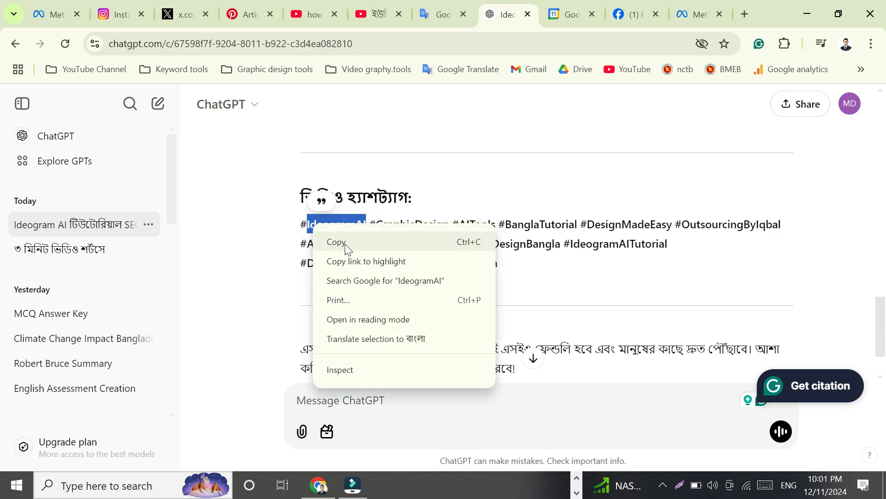
pyautogui.click(344, 244)
# Step: Paste the copied text into the Tags field and add IdeogramAI as a new tag
pyautogui.click(713, 19)
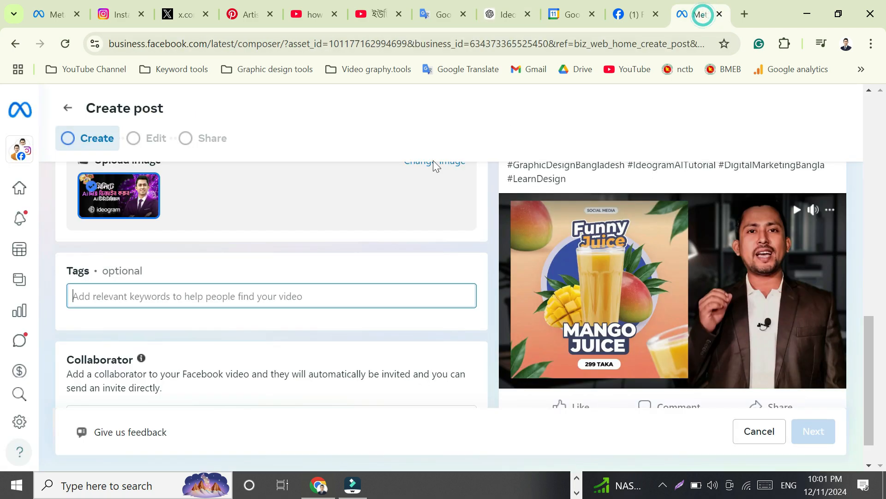
pyautogui.rightClick(113, 296)
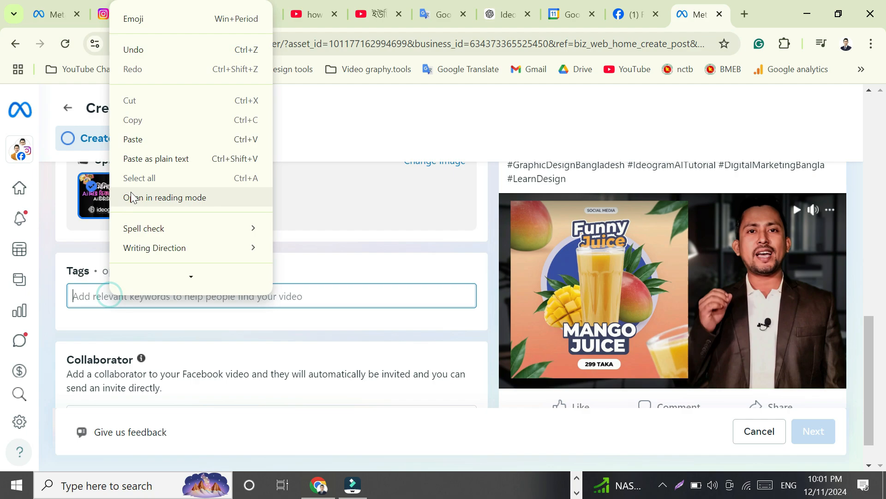
pyautogui.click(134, 138)
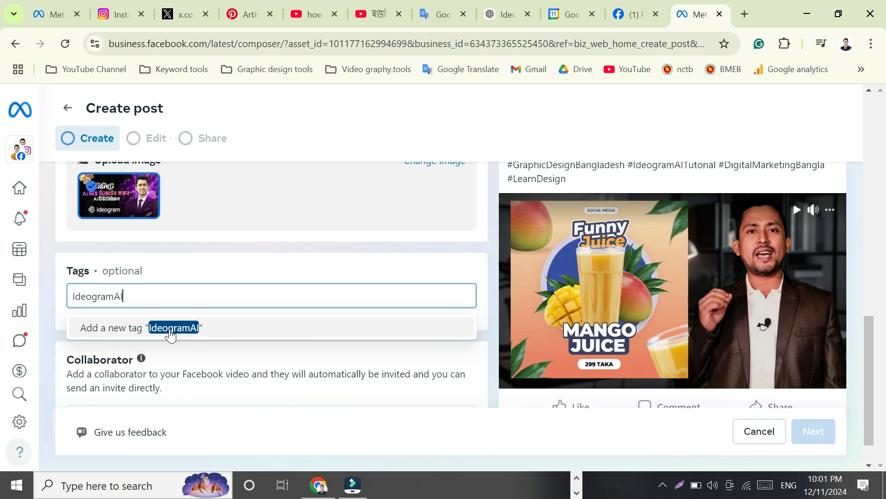
pyautogui.click(171, 333)
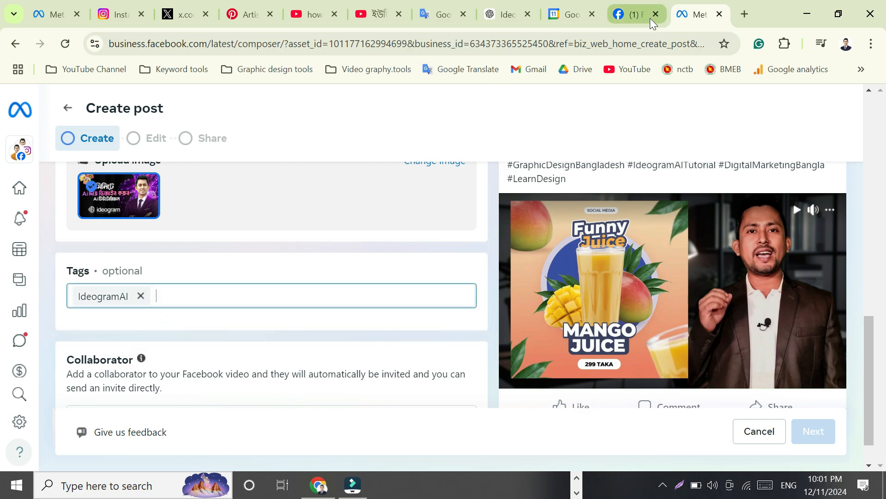
# Step: Copy the GraphicDesign hashtag from ChatGPT and paste it into the Tags field as another tag
pyautogui.click(503, 15)
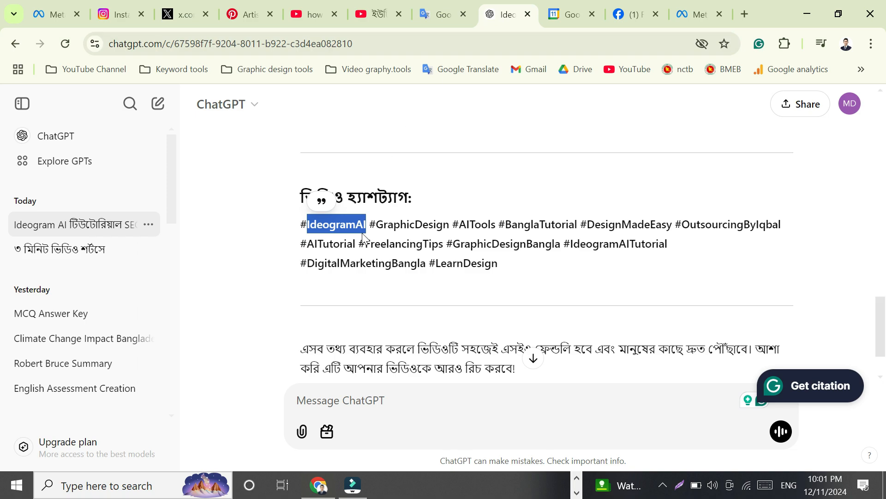
pyautogui.moveTo(376, 224); pyautogui.dragTo(449, 224)
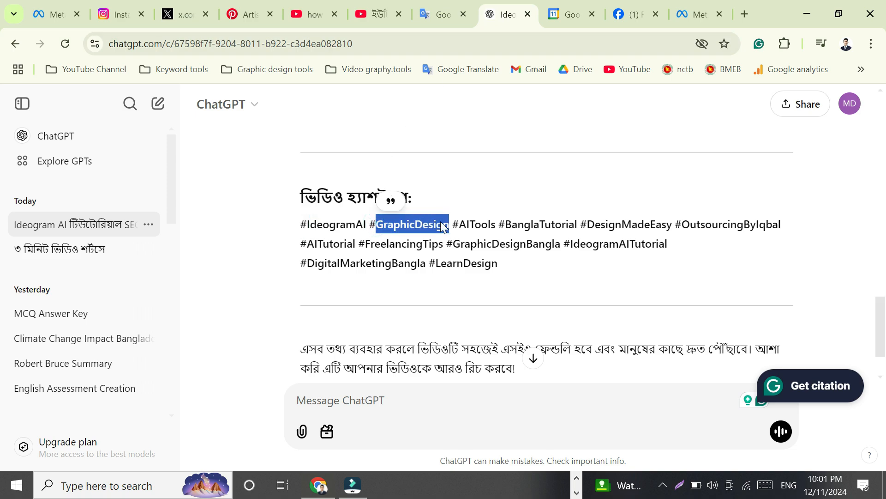
pyautogui.click(690, 14)
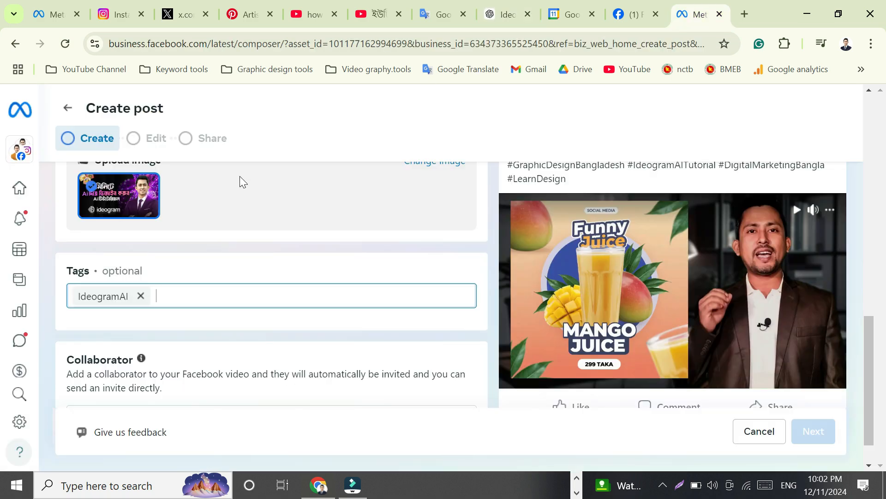
pyautogui.click(176, 296)
pyautogui.rightClick(176, 295)
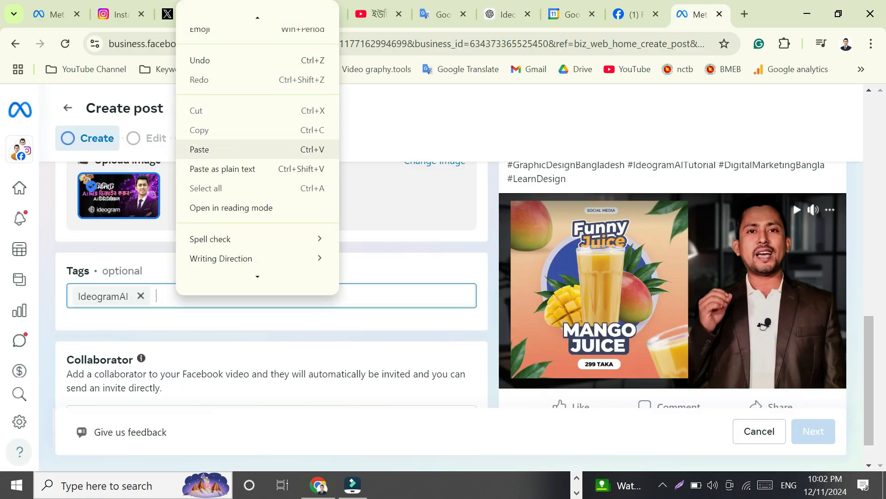
pyautogui.click(229, 148)
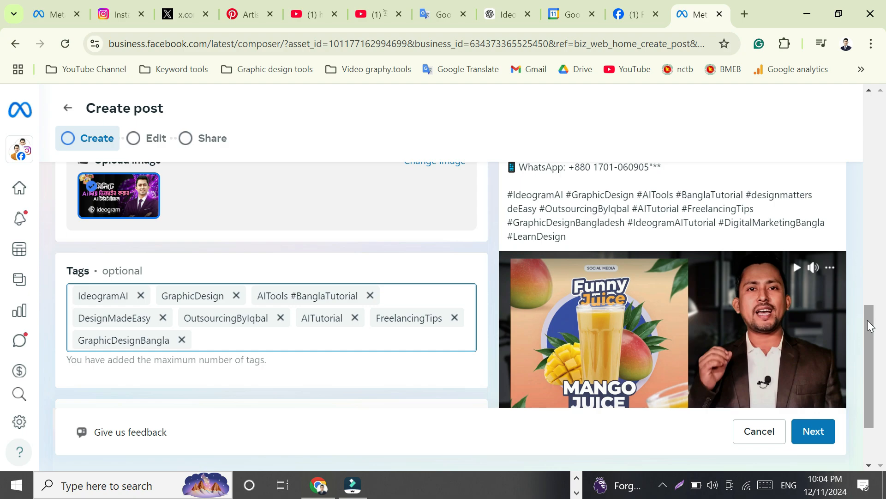
pyautogui.moveTo(871, 326); pyautogui.dragTo(876, 386)
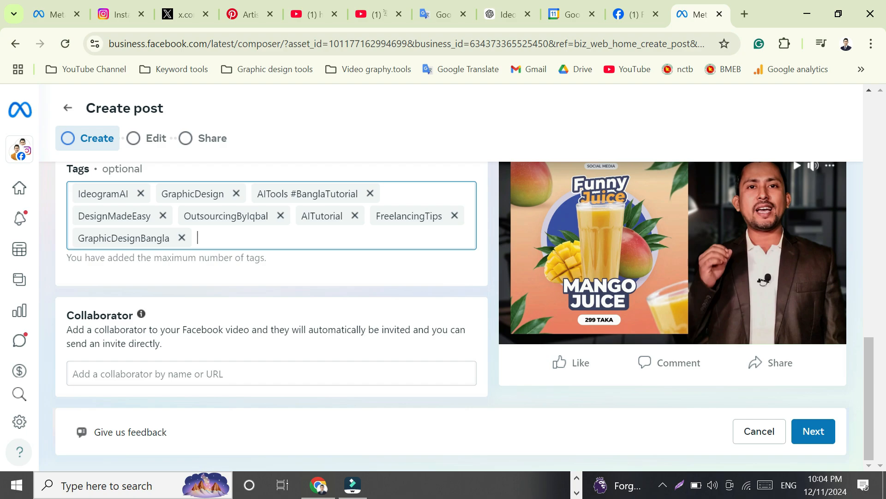
pyautogui.click(132, 373)
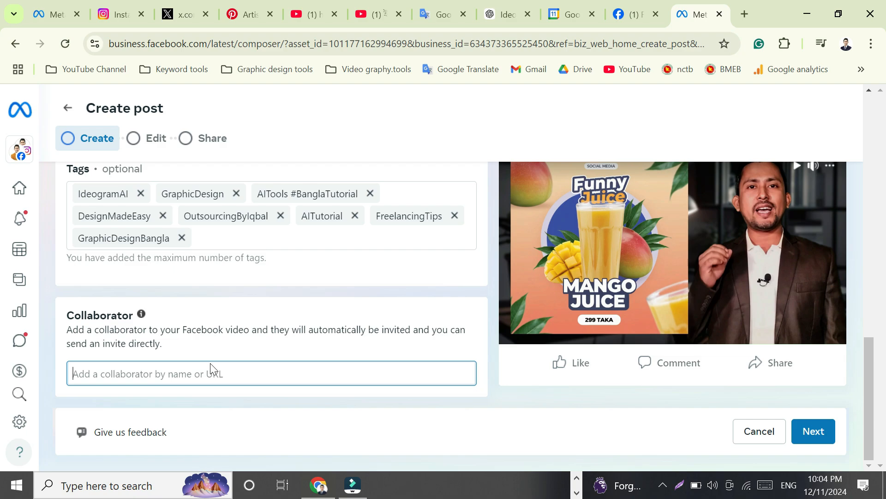
pyautogui.write('outsourcing')
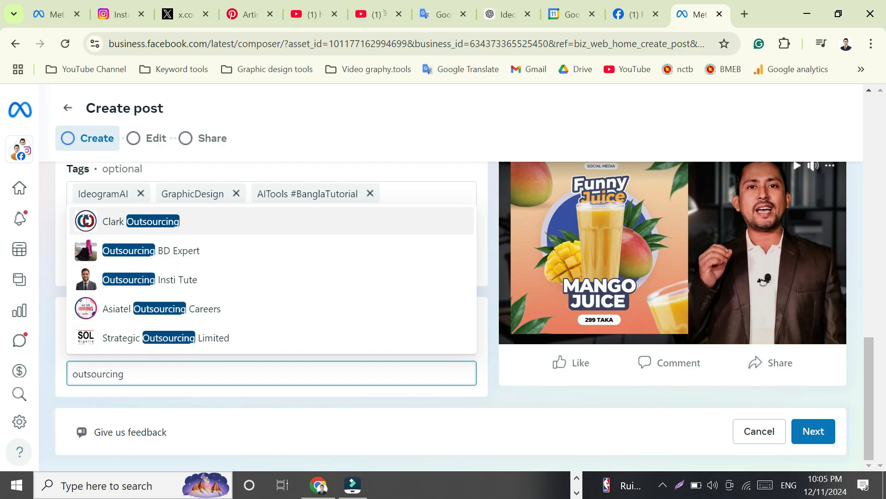
pyautogui.click(188, 394)
pyautogui.click(172, 372)
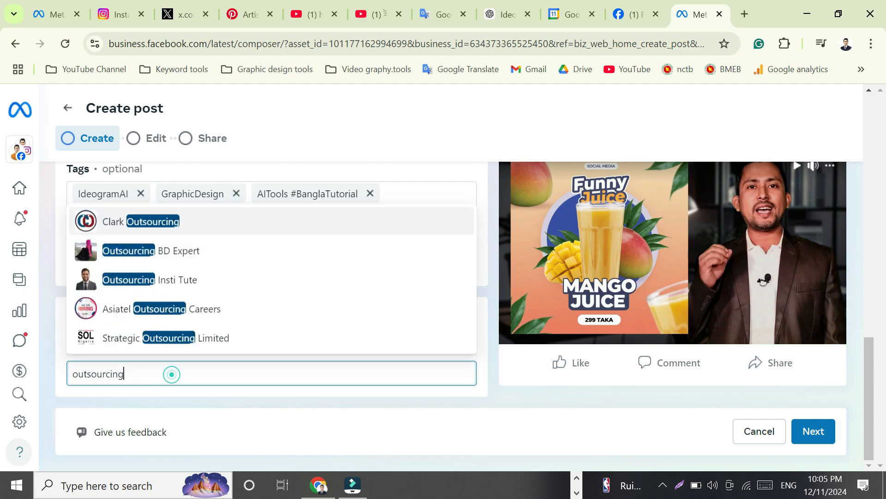
pyautogui.moveTo(172, 372); pyautogui.dragTo(39, 373)
pyautogui.press('BackSpace')
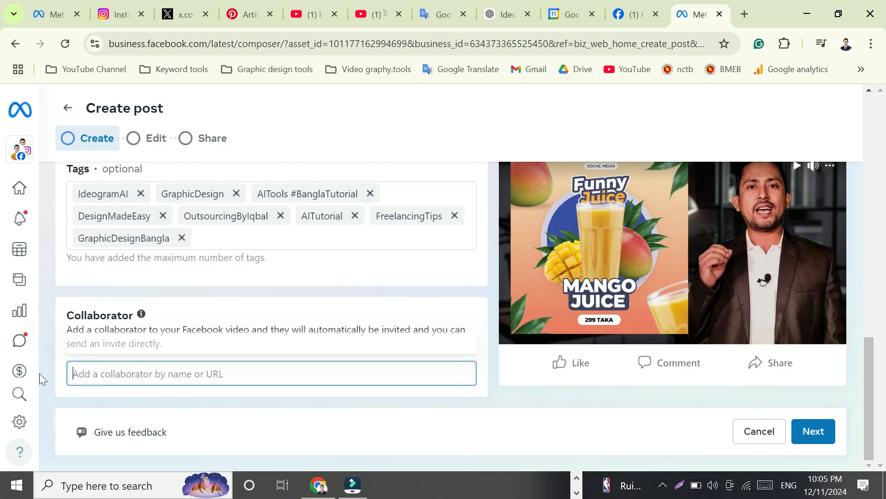
# Step: Try adding a person from the suggestion list as the video's collaborator, then remove them again
pyautogui.click(84, 395)
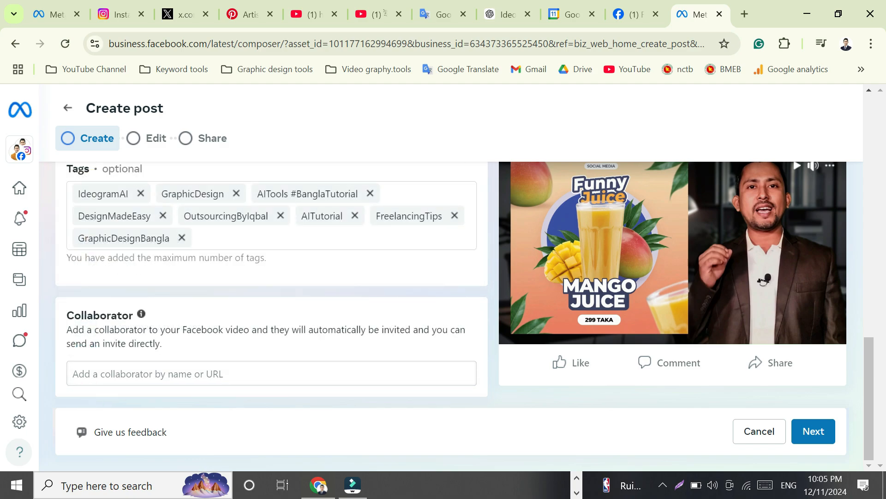
pyautogui.click(92, 374)
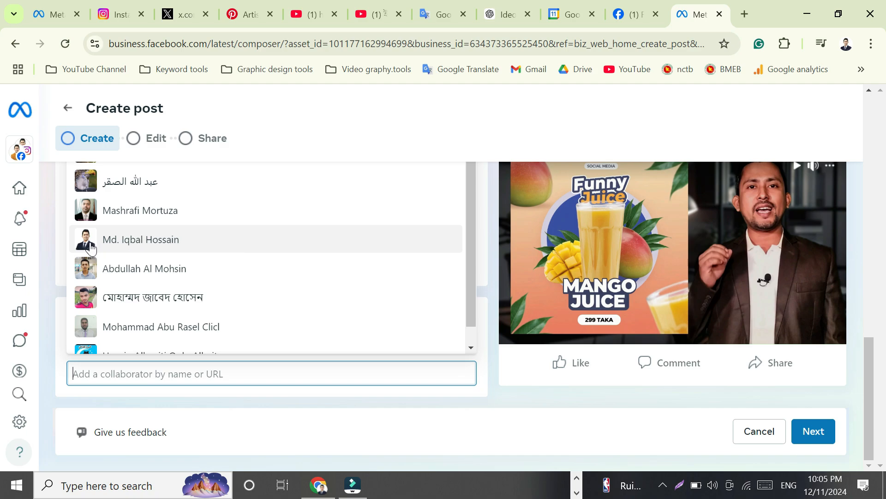
pyautogui.click(69, 399)
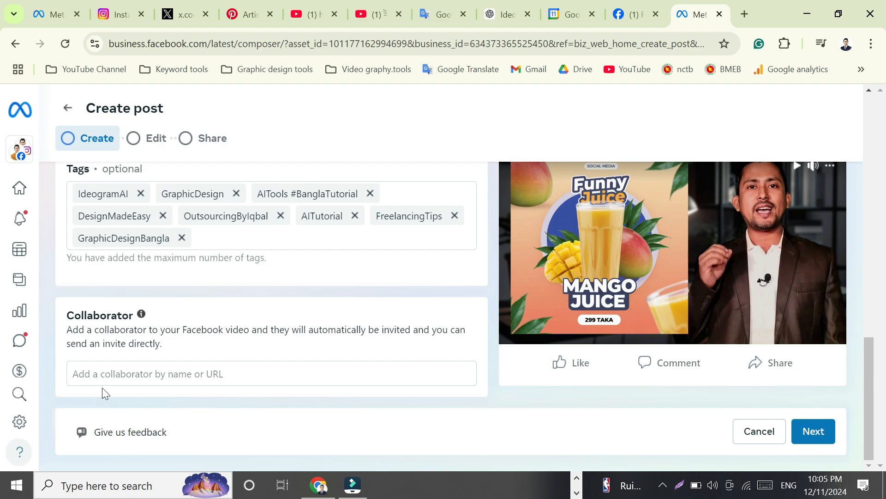
pyautogui.click(107, 373)
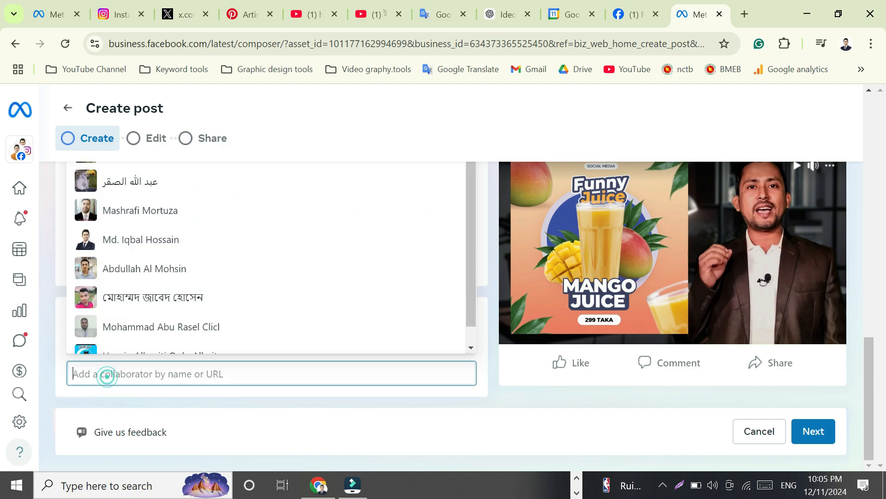
pyautogui.click(100, 245)
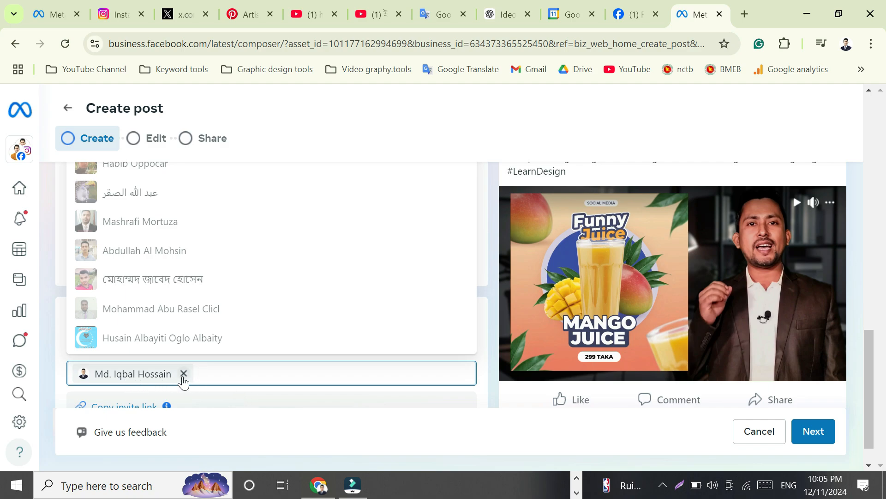
pyautogui.click(183, 375)
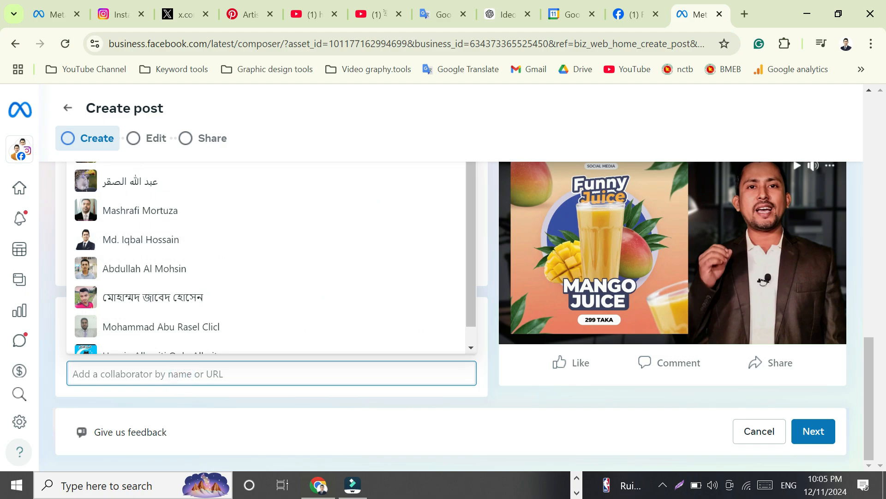
pyautogui.click(61, 399)
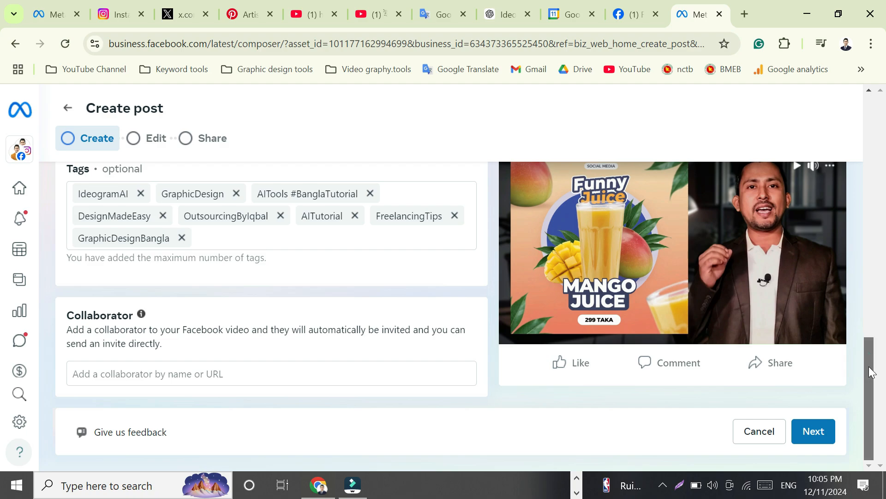
# Step: Set the uploaded video's language to Bengali
pyautogui.click(867, 352)
pyautogui.moveTo(873, 421); pyautogui.dragTo(859, 186)
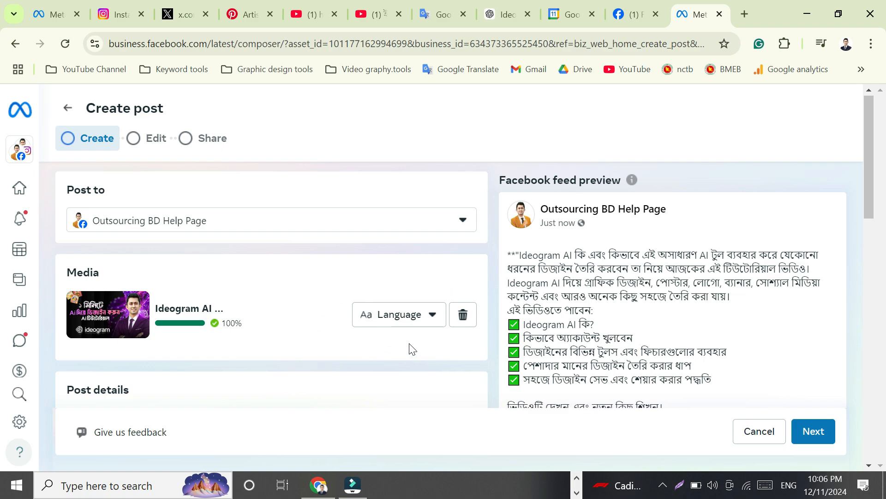
pyautogui.click(432, 321)
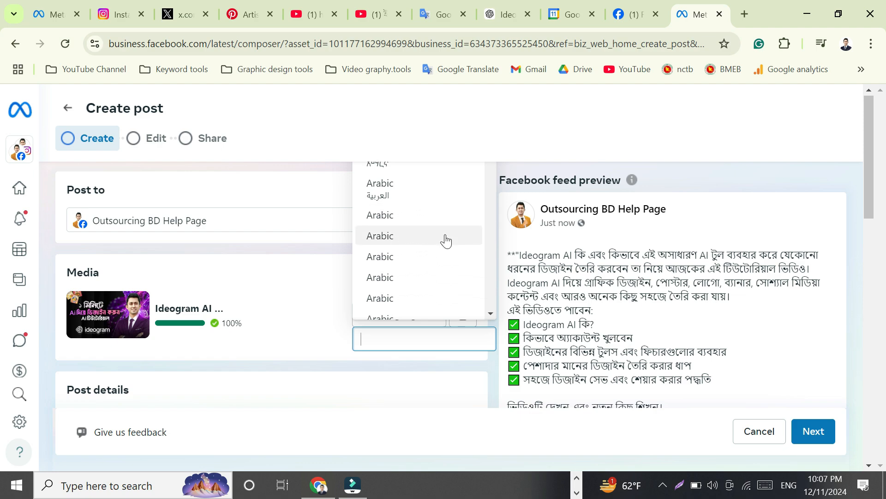
pyautogui.scroll(-5, 406, 231)
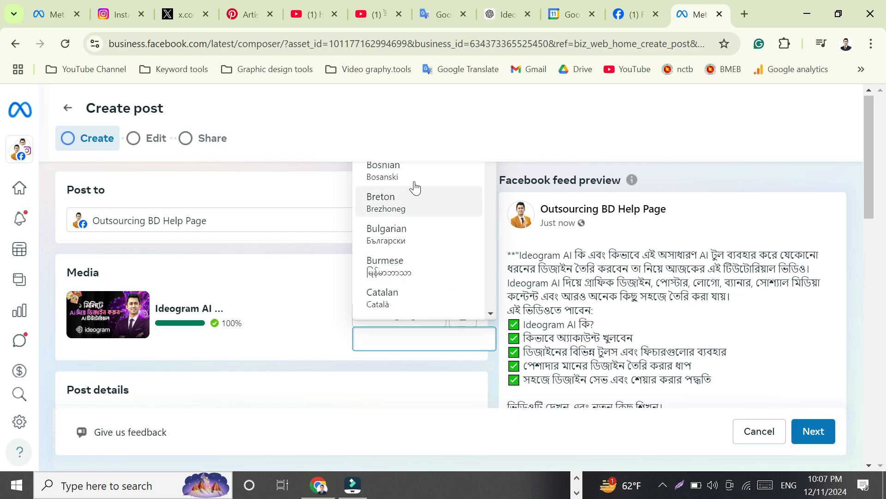
pyautogui.scroll(5, 426, 236)
pyautogui.scroll(-3, 418, 210)
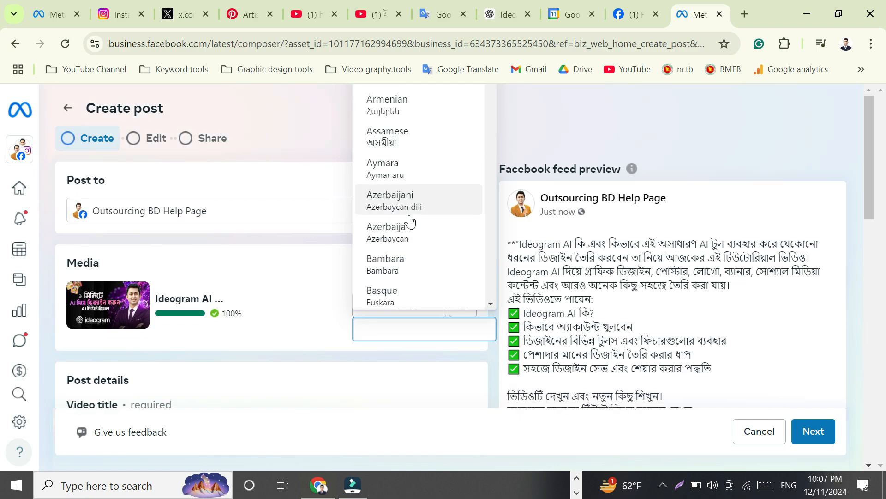
pyautogui.scroll(-4, 407, 249)
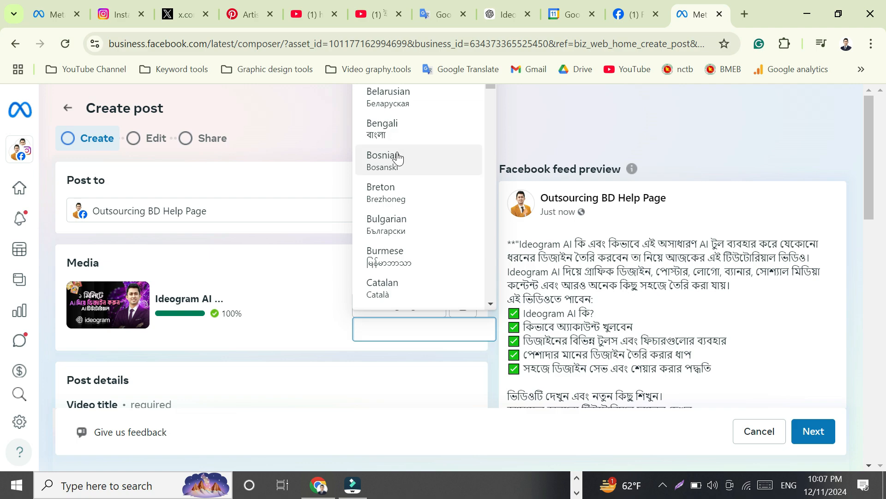
pyautogui.click(374, 129)
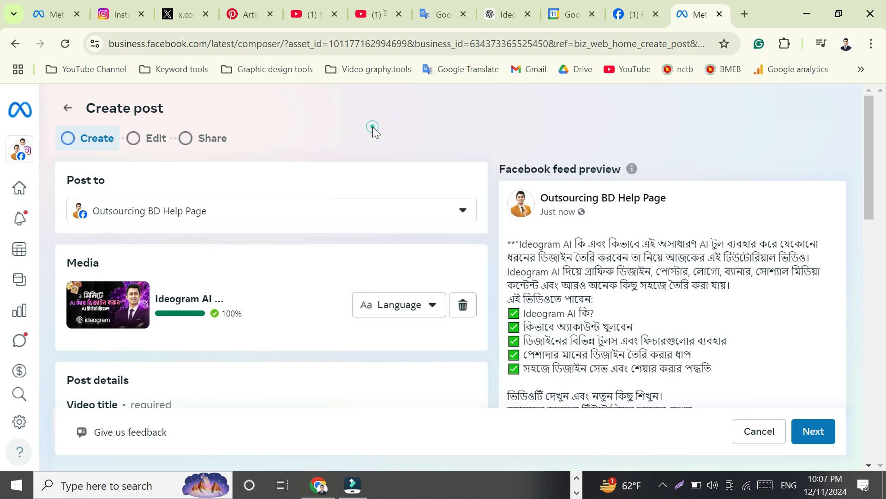
pyautogui.click(433, 305)
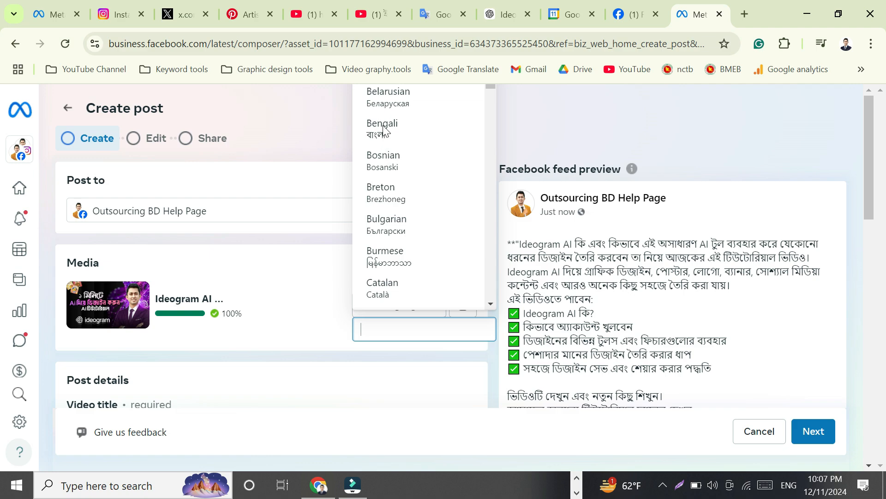
pyautogui.click(375, 131)
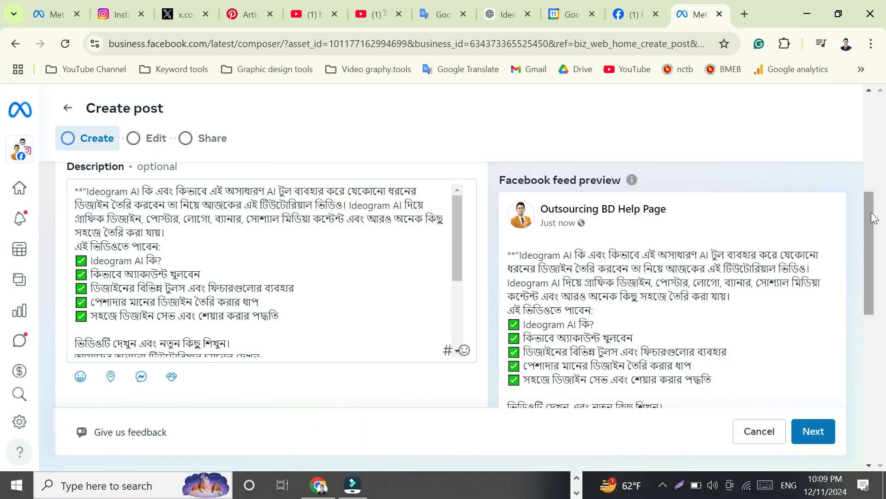
# Step: Advance the post through the Edit step to the Share step, dismissing the dialog along the way
pyautogui.moveTo(871, 212); pyautogui.dragTo(877, 257)
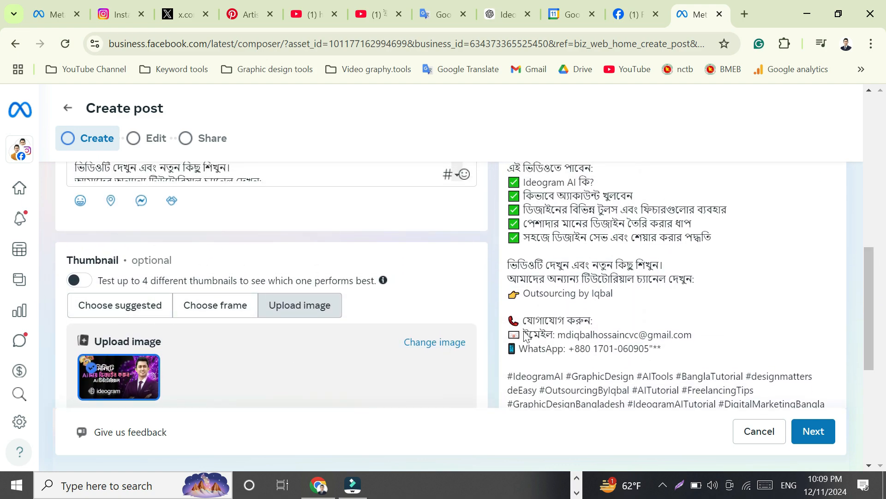
pyautogui.moveTo(870, 260); pyautogui.dragTo(870, 346)
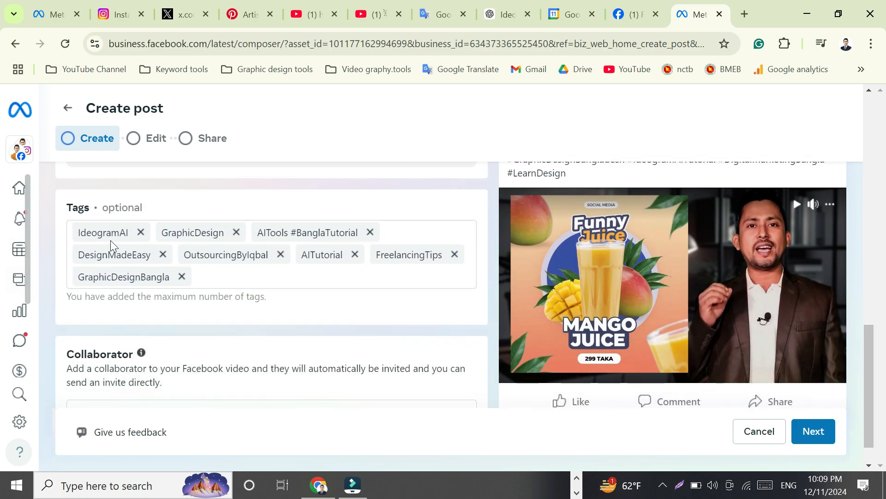
pyautogui.scroll(-1, 871, 352)
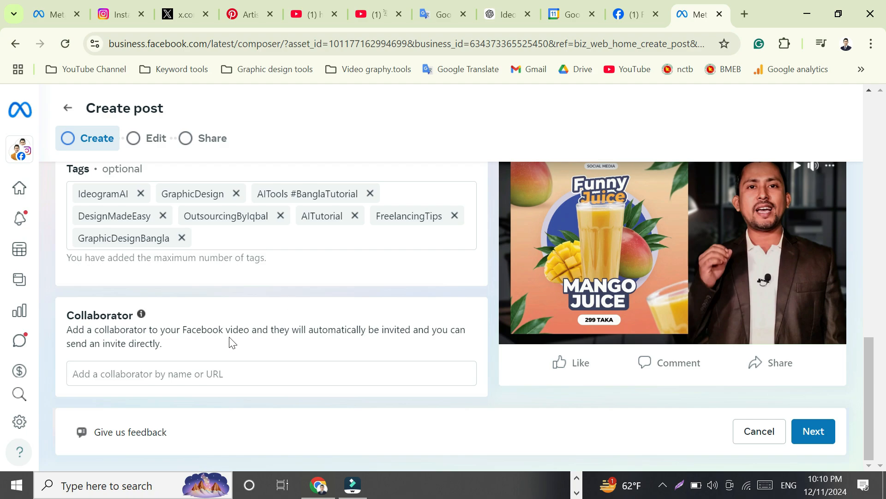
pyautogui.click(818, 434)
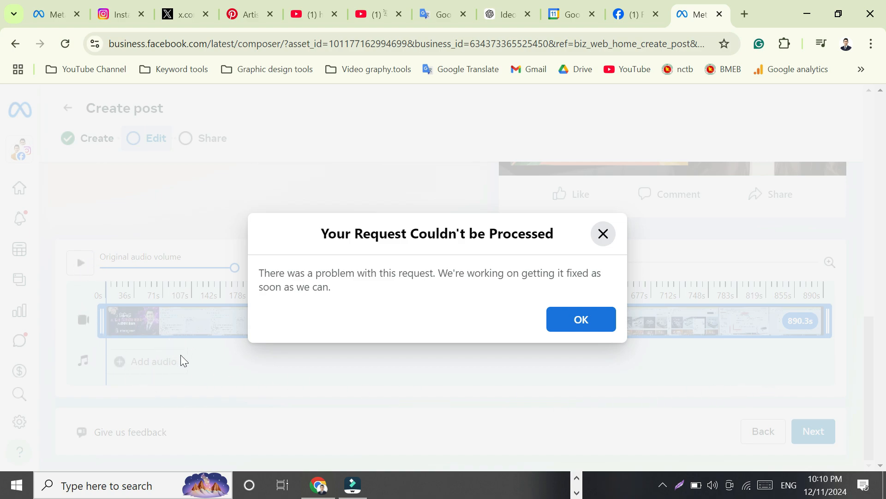
pyautogui.click(585, 324)
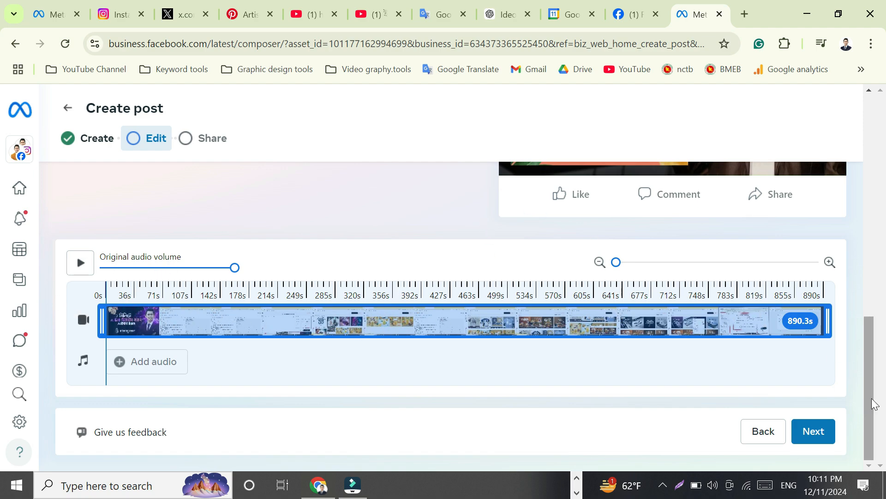
pyautogui.moveTo(872, 402)
pyautogui.mouseDown()
pyautogui.moveTo(877, 321)
pyautogui.moveTo(882, 388)
pyautogui.mouseUp()
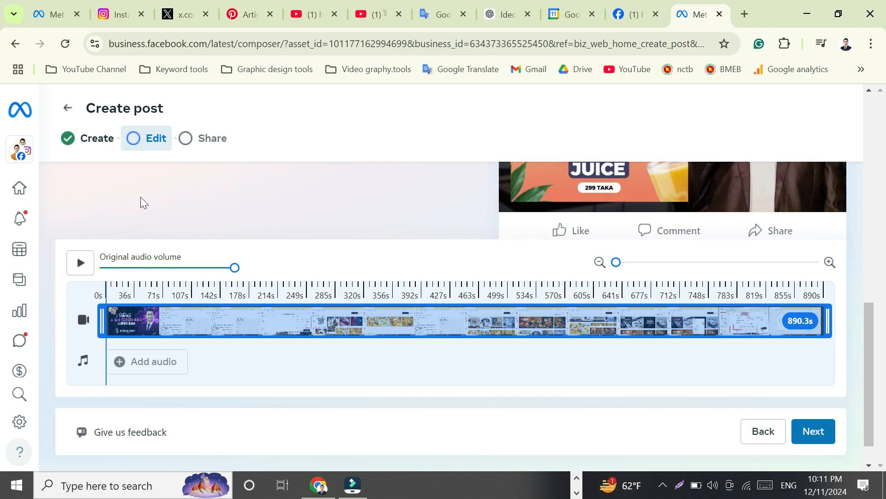
pyautogui.click(815, 432)
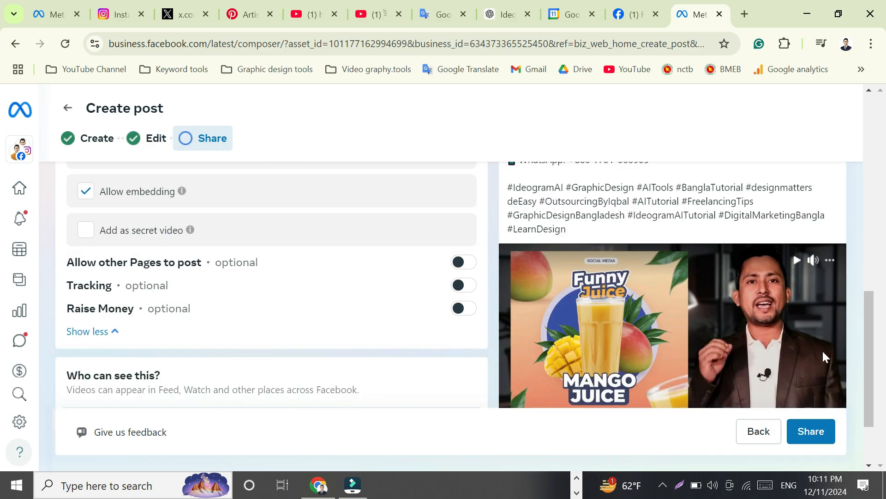
# Step: Turn on Add to playlist and open the playlist list without choosing a playlist
pyautogui.moveTo(872, 344); pyautogui.dragTo(876, 124)
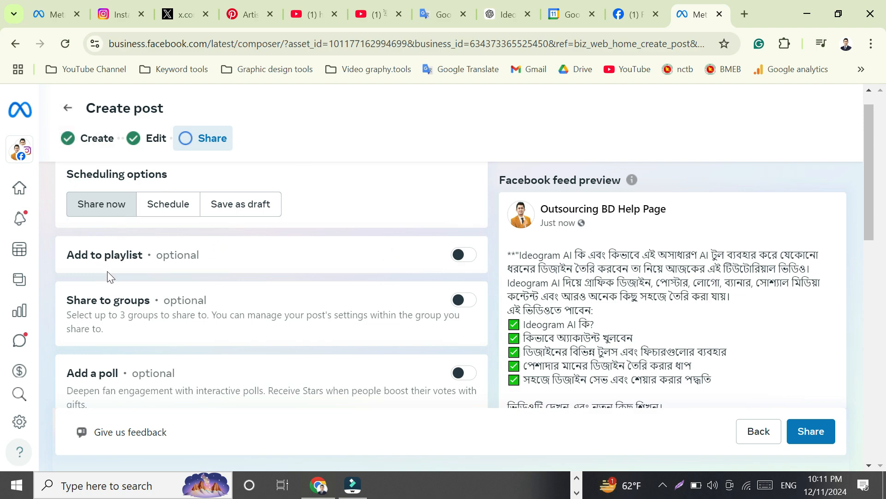
pyautogui.click(465, 254)
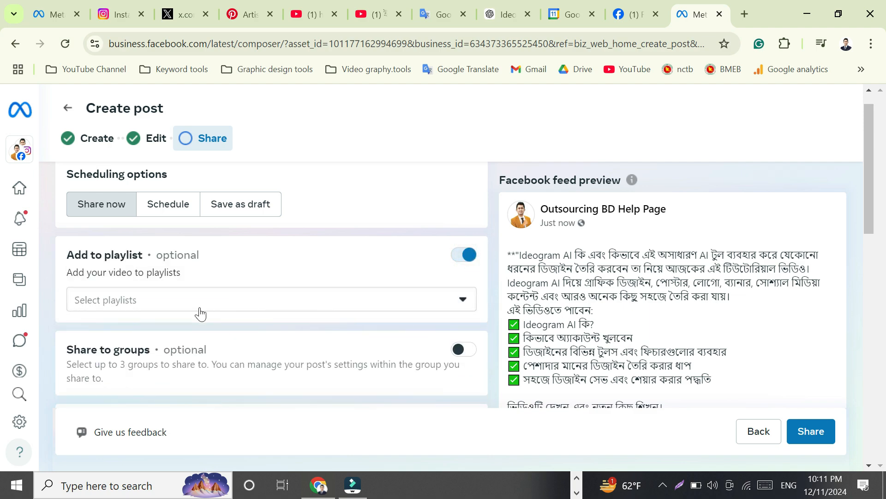
pyautogui.click(466, 301)
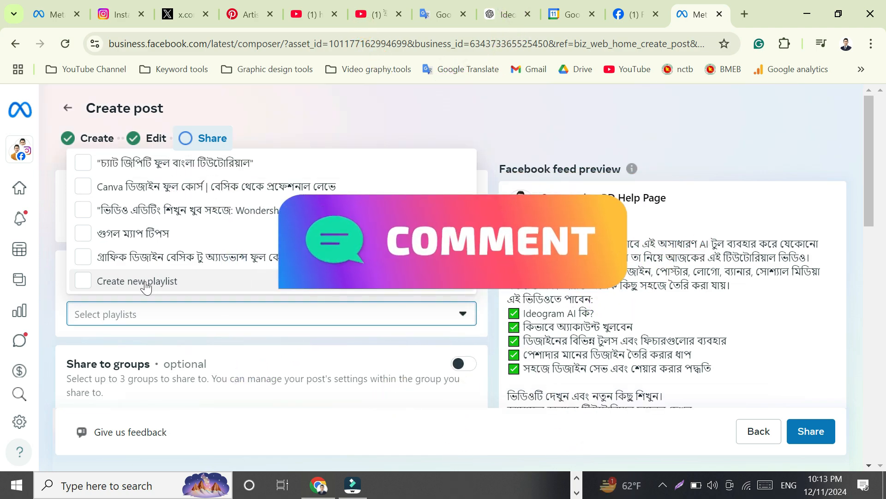
pyautogui.click(73, 337)
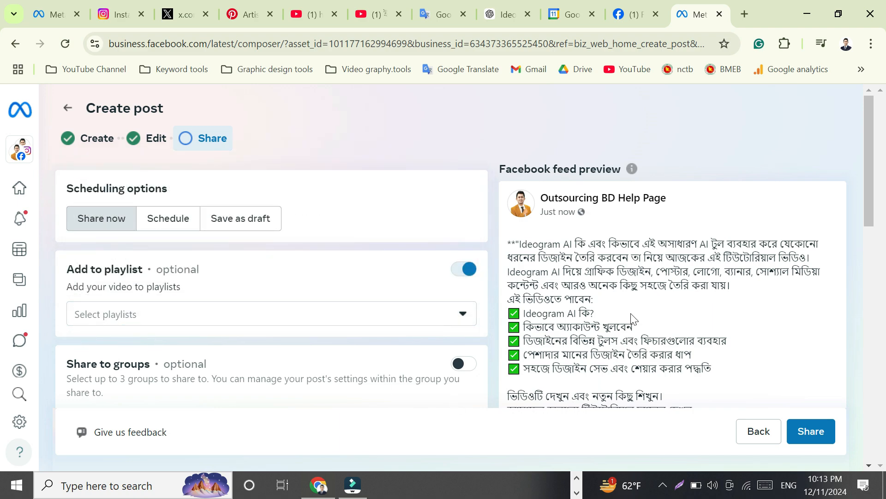
pyautogui.moveTo(872, 129)
pyautogui.mouseDown()
pyautogui.moveTo(871, 180)
pyautogui.moveTo(871, 124)
pyautogui.mouseUp()
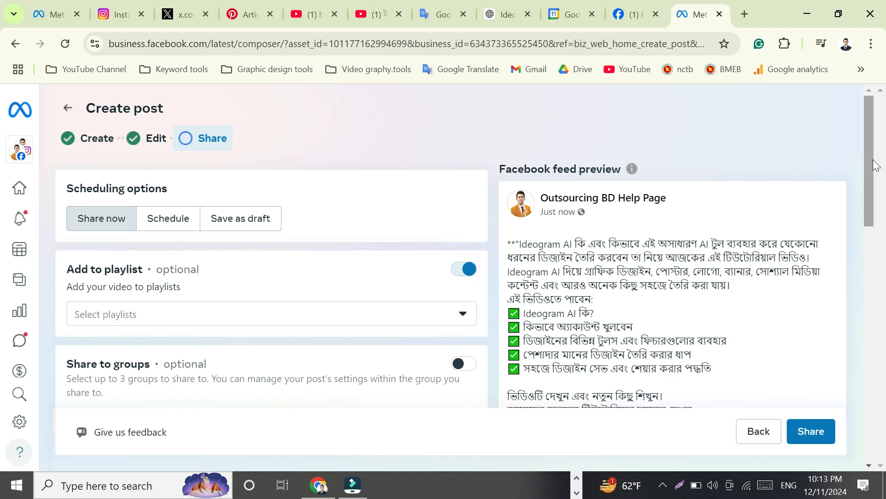
pyautogui.moveTo(869, 133); pyautogui.dragTo(873, 171)
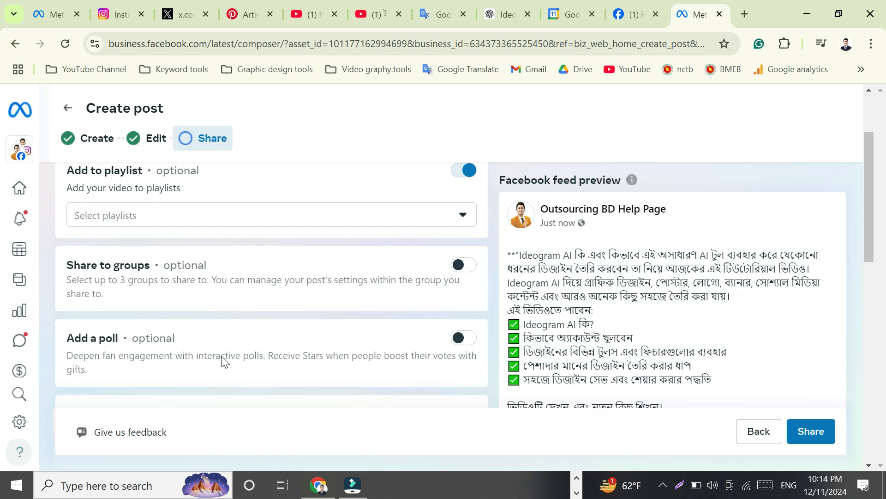
pyautogui.click(464, 339)
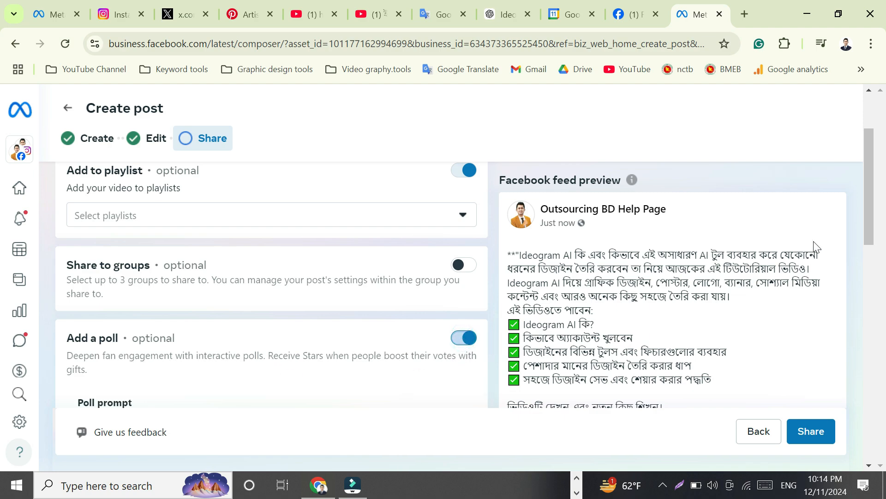
pyautogui.scroll(-3, 869, 159)
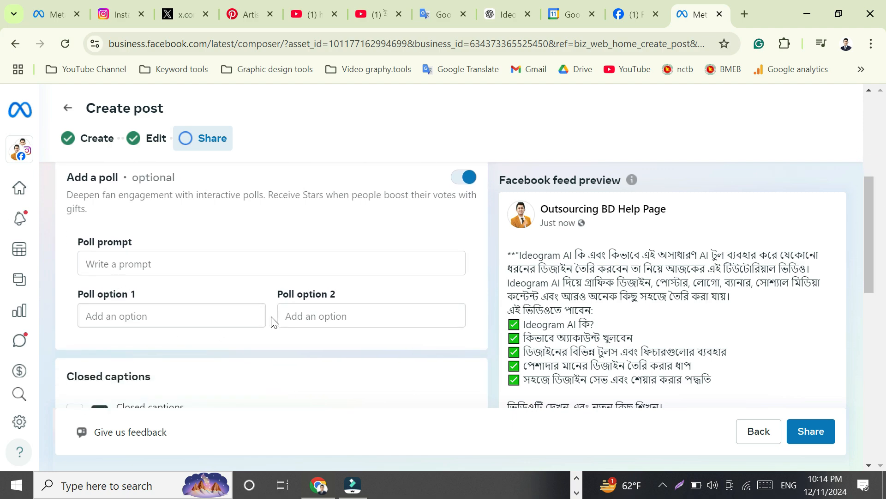
pyautogui.scroll(4, 323, 369)
pyautogui.scroll(-4, 333, 387)
pyautogui.moveTo(871, 262); pyautogui.dragTo(880, 218)
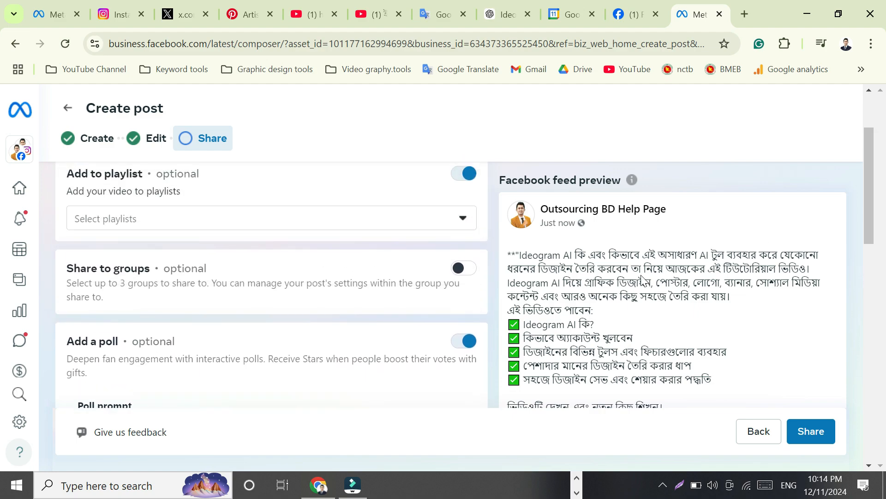
pyautogui.click(461, 343)
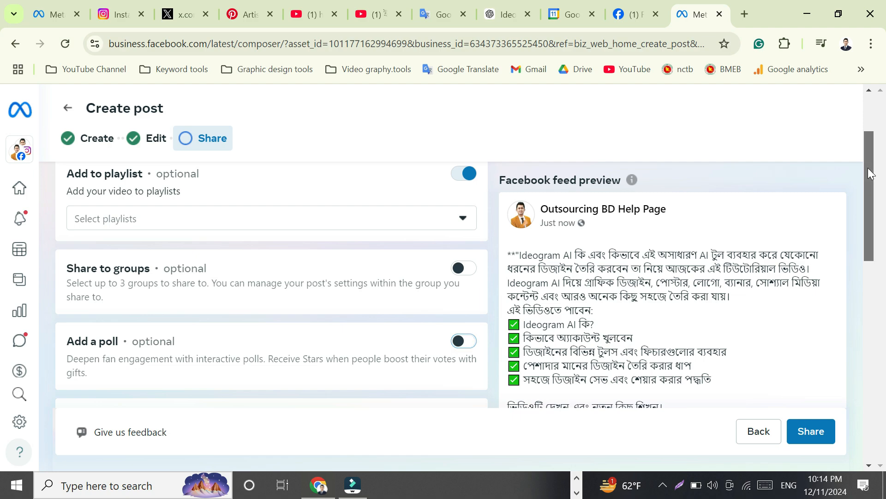
# Step: Scroll through the remaining share settings, including closed captions and distribution options
pyautogui.moveTo(867, 168); pyautogui.dragTo(883, 223)
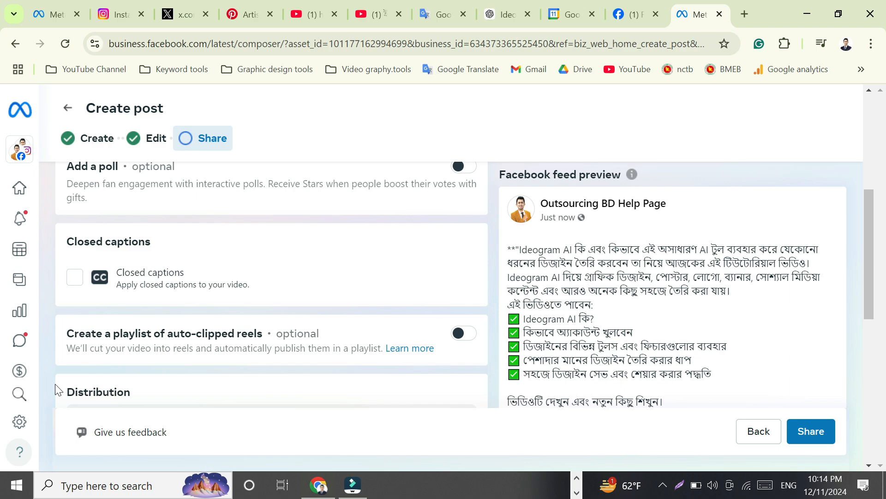
pyautogui.scroll(-1, 275, 296)
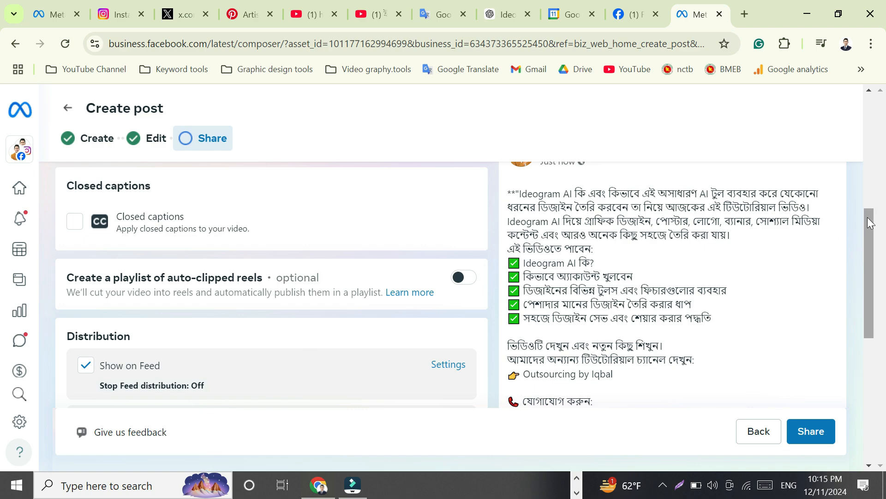
pyautogui.moveTo(870, 223); pyautogui.dragTo(870, 305)
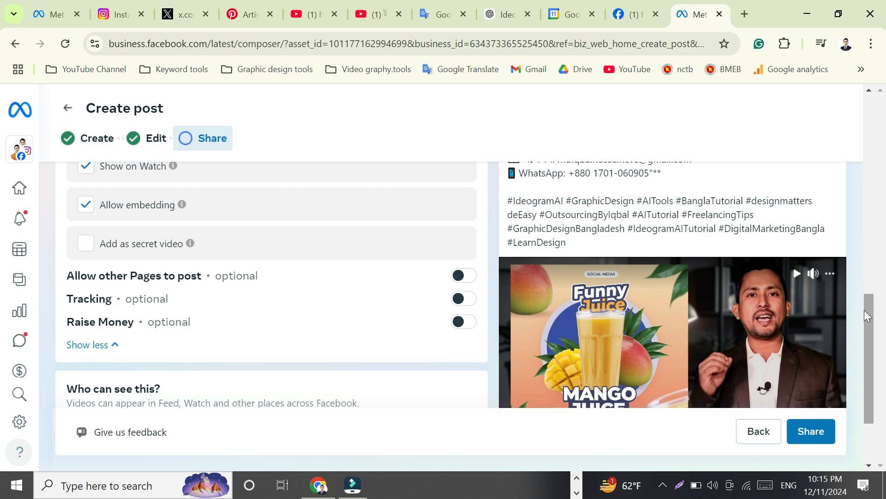
# Step: Choose to schedule the video post instead of sharing it immediately
pyautogui.scroll(-2, 872, 309)
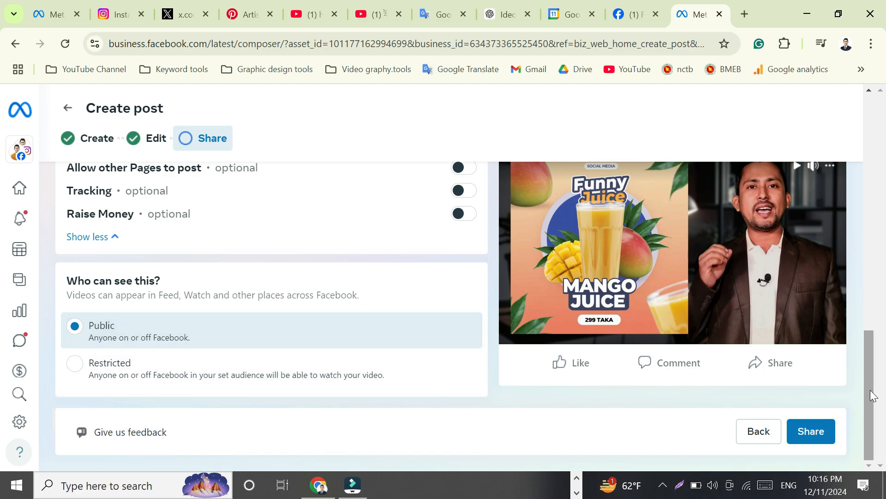
pyautogui.moveTo(870, 392); pyautogui.dragTo(851, 400)
pyautogui.moveTo(871, 420)
pyautogui.mouseDown()
pyautogui.moveTo(878, 249)
pyautogui.moveTo(876, 429)
pyautogui.mouseUp()
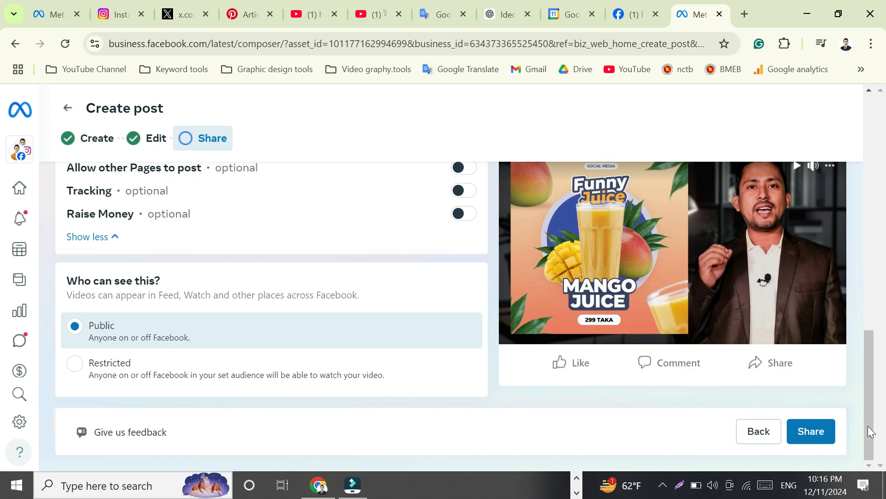
pyautogui.moveTo(872, 429); pyautogui.dragTo(883, 164)
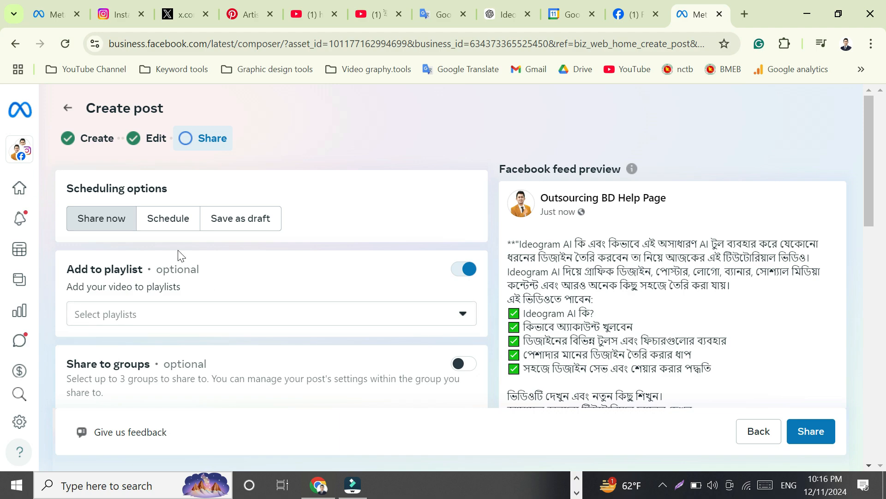
pyautogui.click(170, 226)
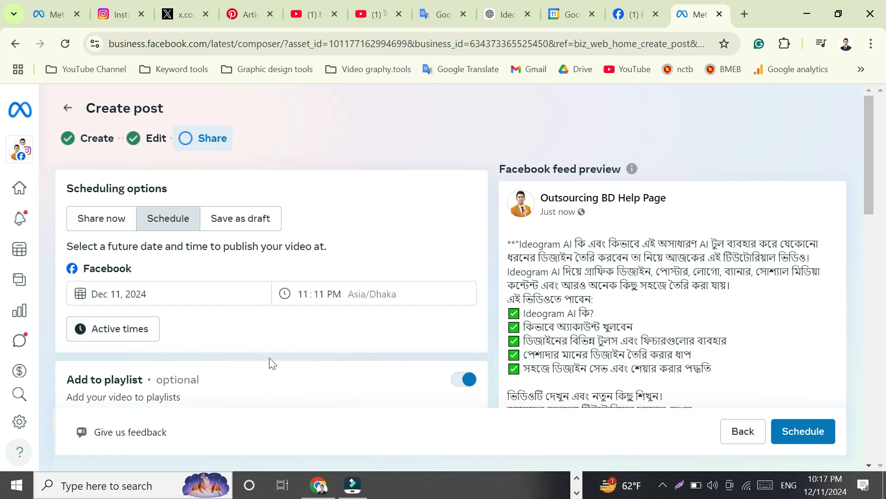
# Step: Check the calendar in the Google Calendar tab, then set the scheduled publish date to December 16, 2024
pyautogui.click(562, 15)
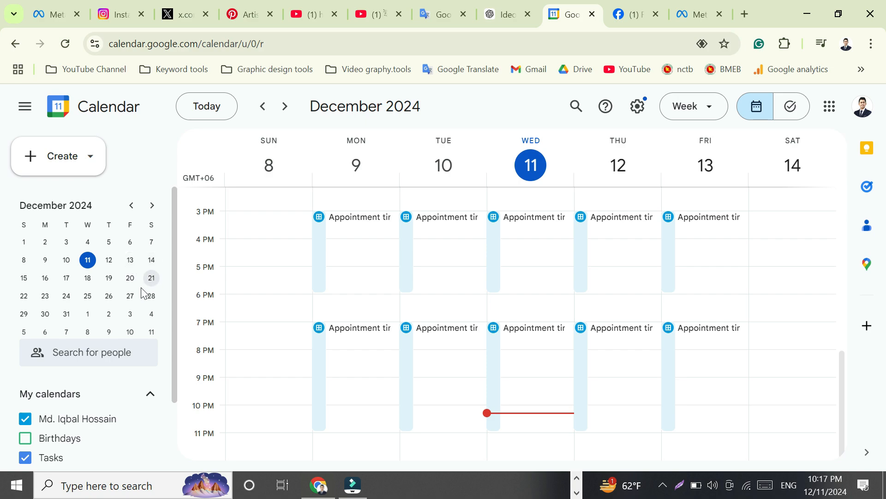
pyautogui.click(693, 13)
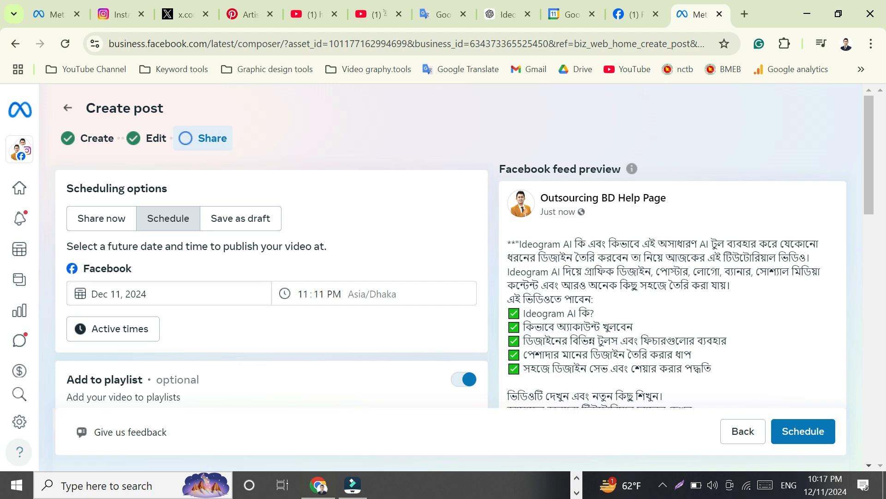
pyautogui.click(113, 294)
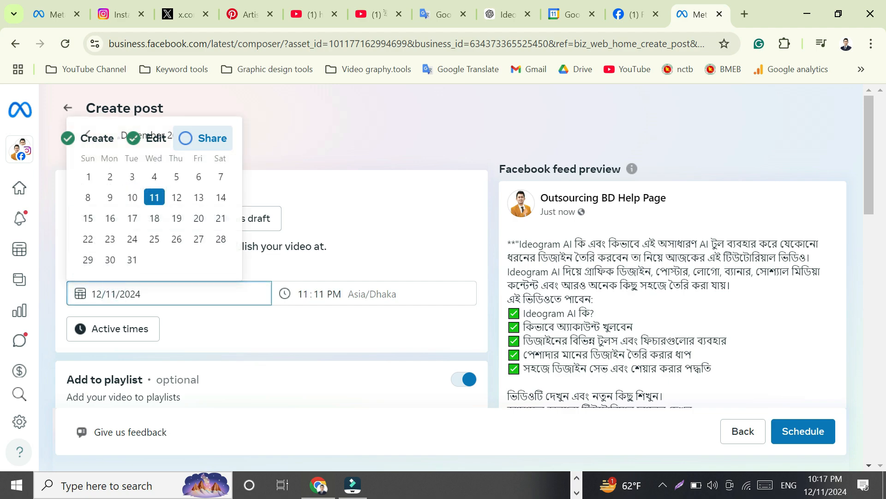
pyautogui.click(110, 219)
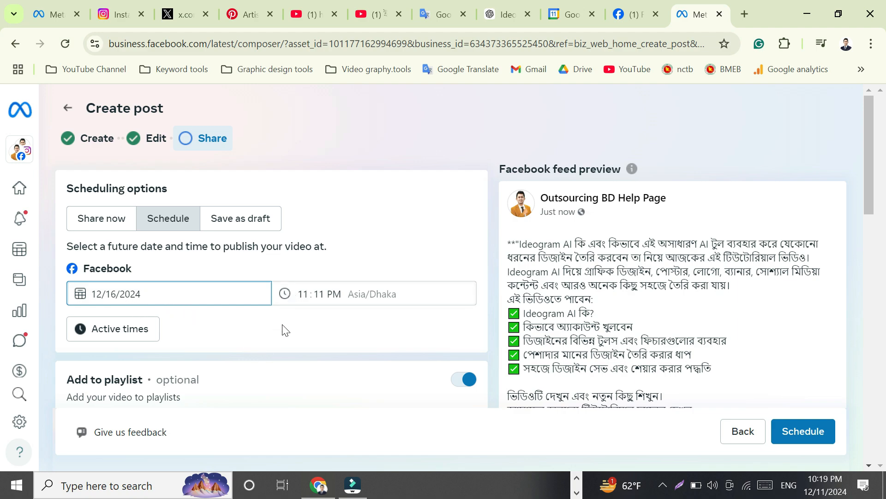
# Step: Set the scheduled publish time to 08:30 PM
pyautogui.click(285, 296)
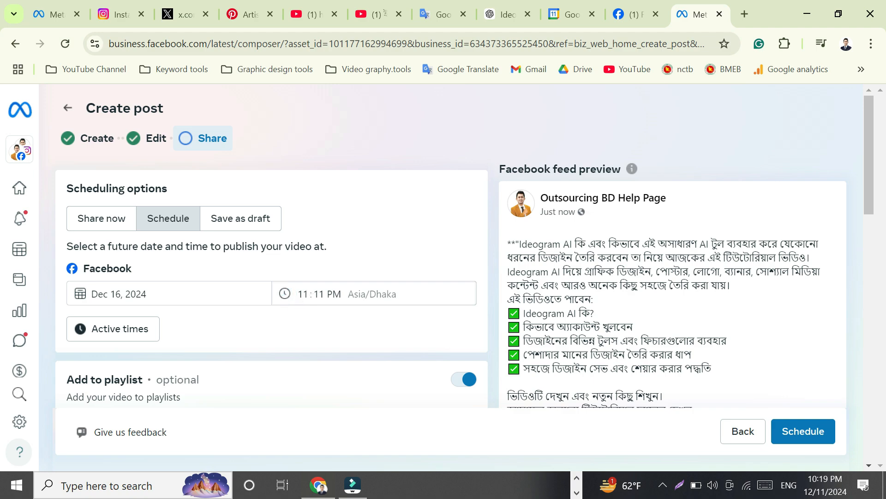
pyautogui.click(303, 293)
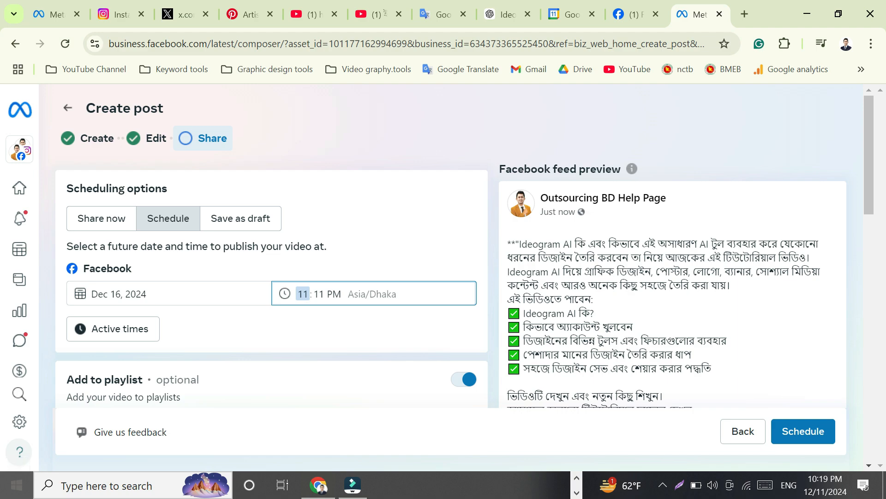
pyautogui.write('8')
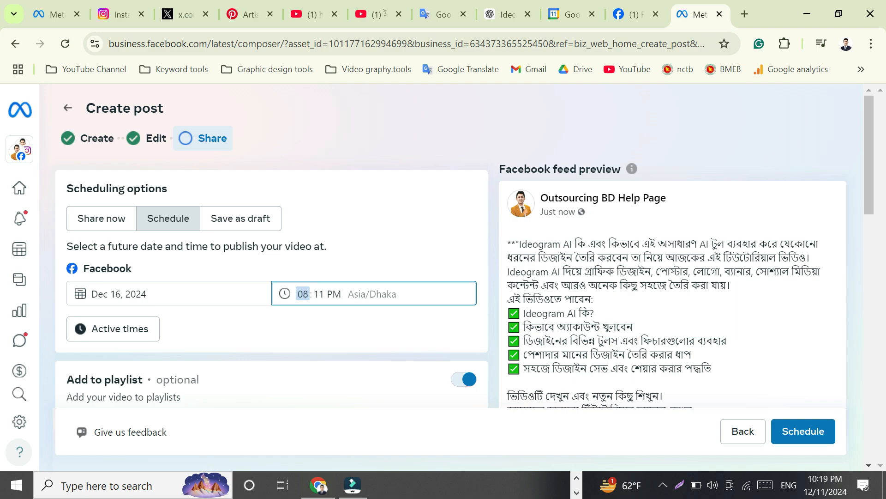
pyautogui.click(323, 294)
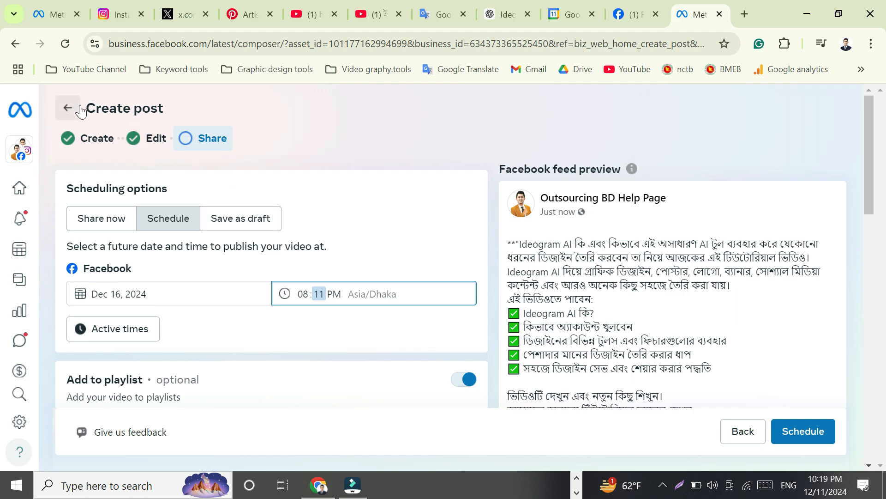
pyautogui.write('03')
pyautogui.write('30')
pyautogui.click(388, 253)
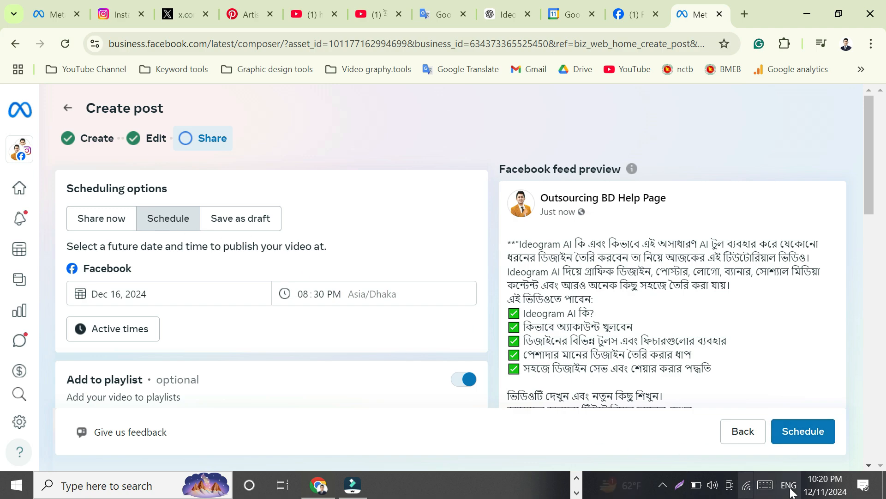
# Step: Schedule the video post and close the confirmation dialog without creating a reel
pyautogui.click(812, 437)
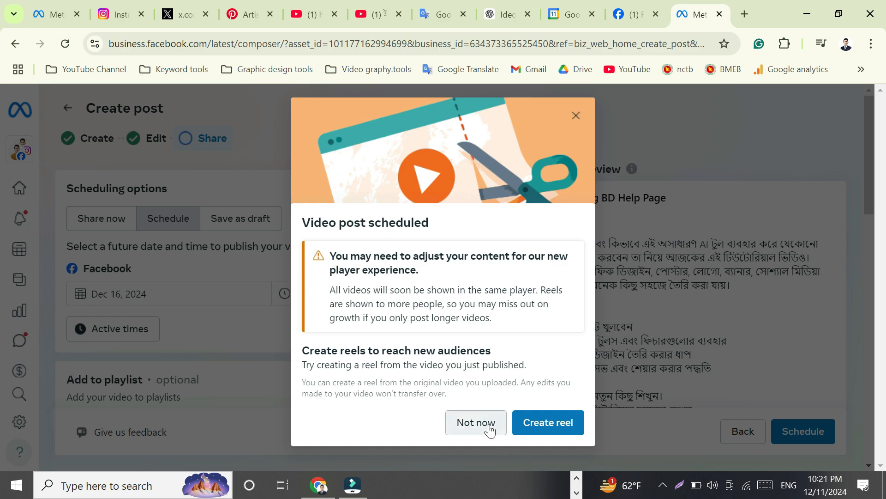
pyautogui.click(577, 118)
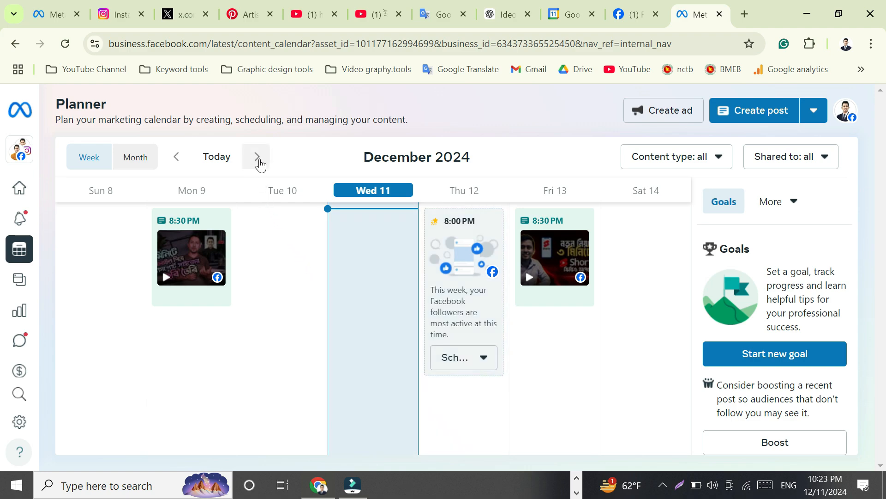
# Step: Check the scheduled video in the Planner's following week and among the scheduled and published posts in Content
pyautogui.click(259, 162)
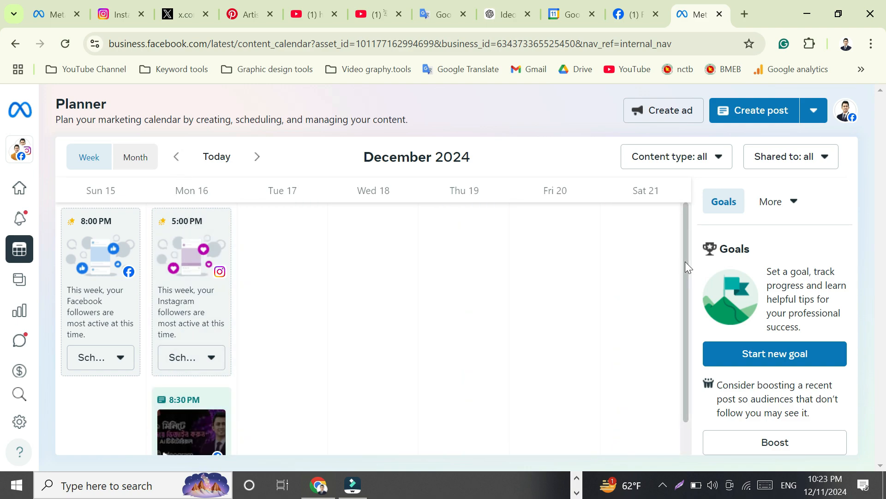
pyautogui.moveTo(685, 266); pyautogui.dragTo(685, 327)
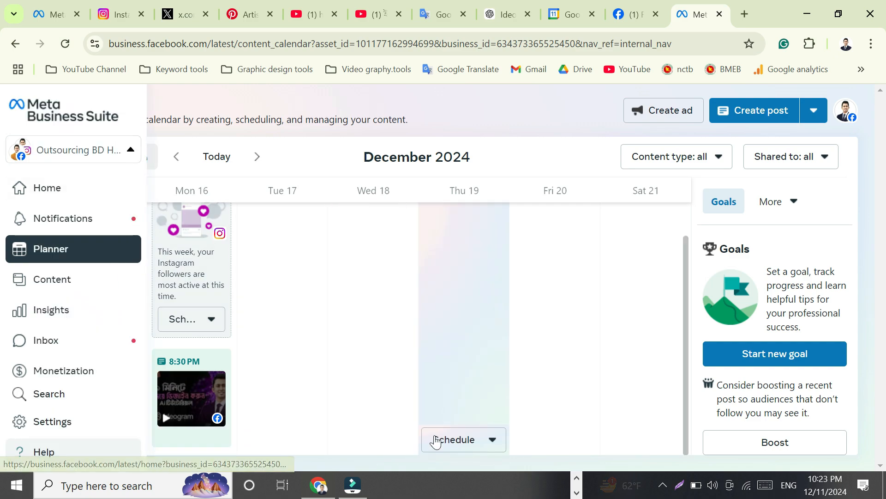
pyautogui.moveTo(37, 190)
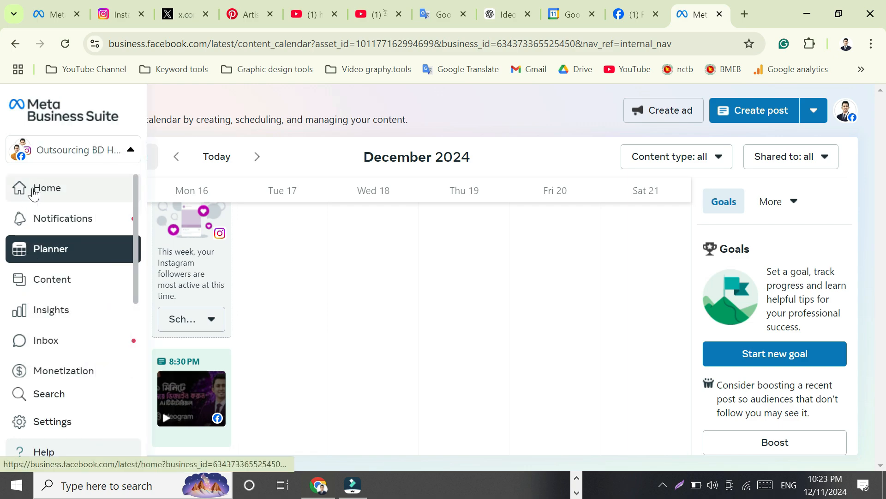
pyautogui.click(45, 191)
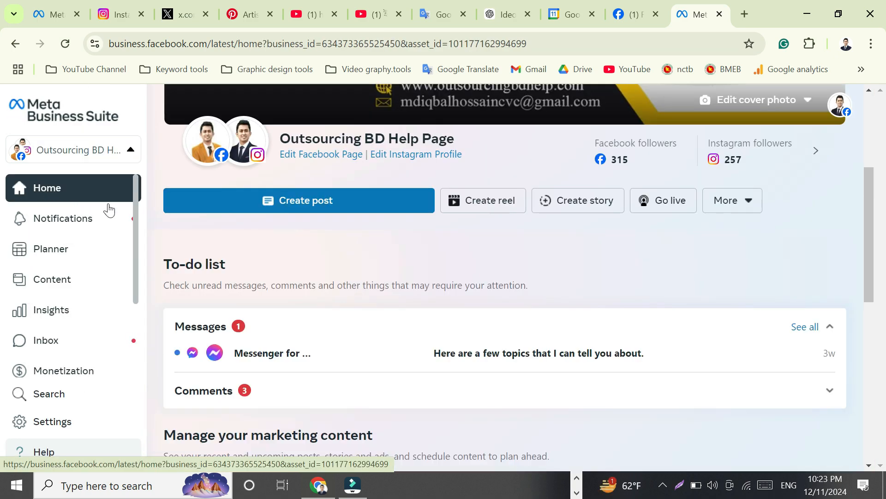
pyautogui.moveTo(868, 186); pyautogui.dragTo(880, 240)
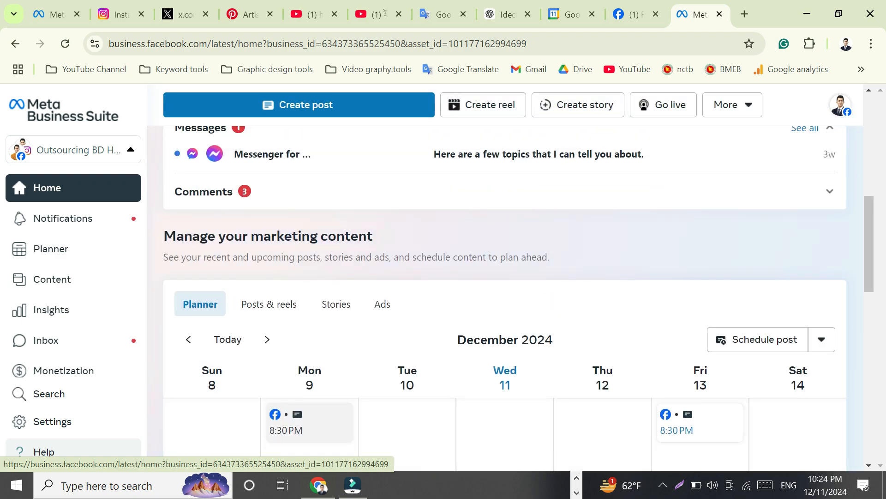
pyautogui.click(57, 287)
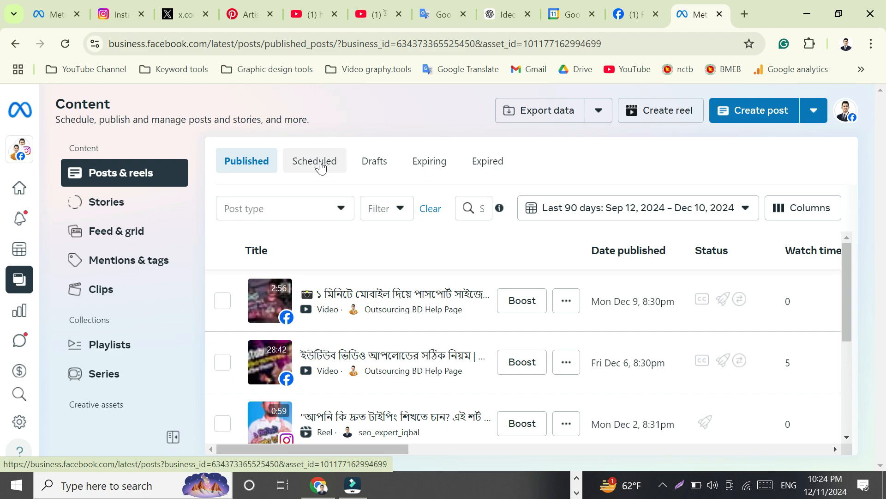
pyautogui.click(321, 166)
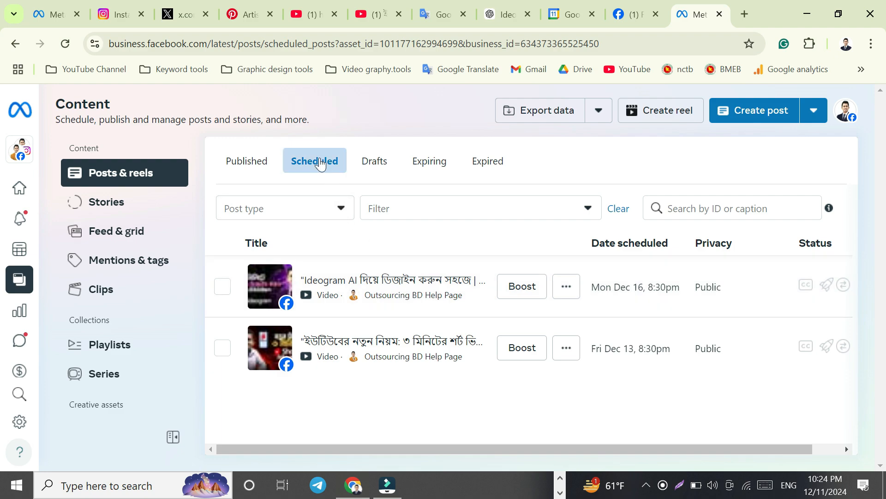
pyautogui.click(249, 162)
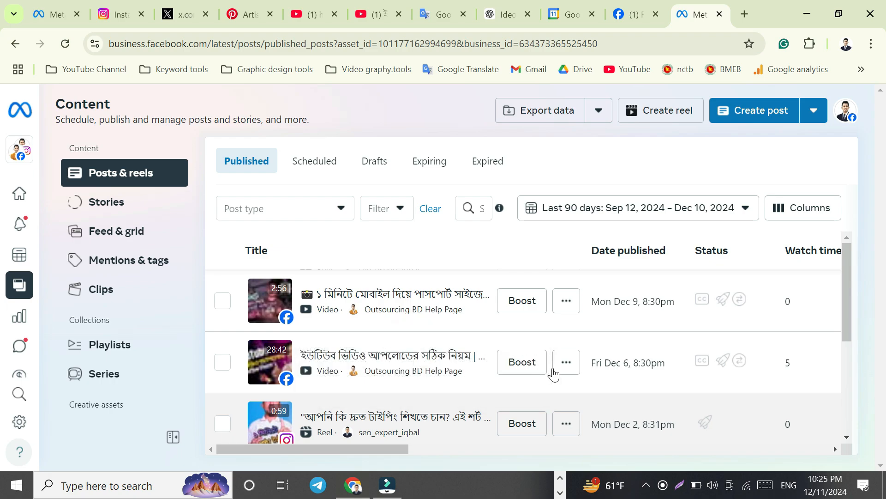
# Step: Close the Business Suite tab and scroll through the Outsourcing BD Help Page's Facebook feed
pyautogui.click(719, 15)
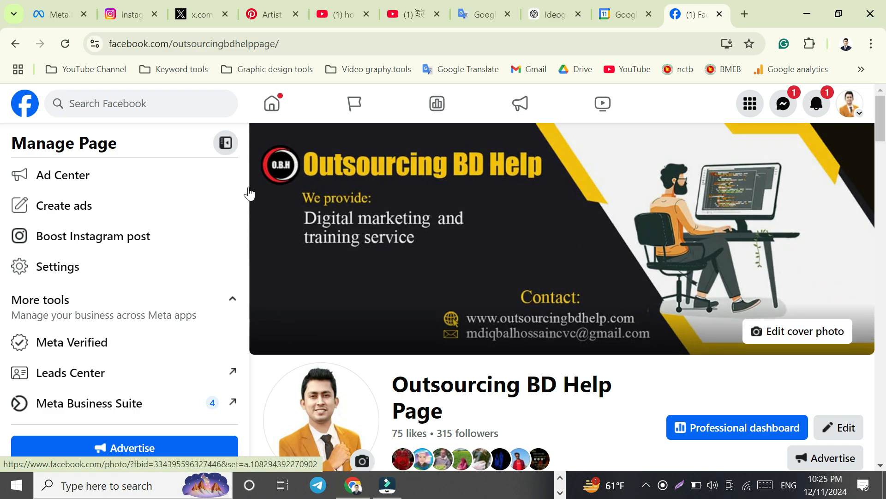
pyautogui.click(226, 143)
pyautogui.moveTo(885, 139); pyautogui.dragTo(881, 245)
pyautogui.scroll(-5, 881, 244)
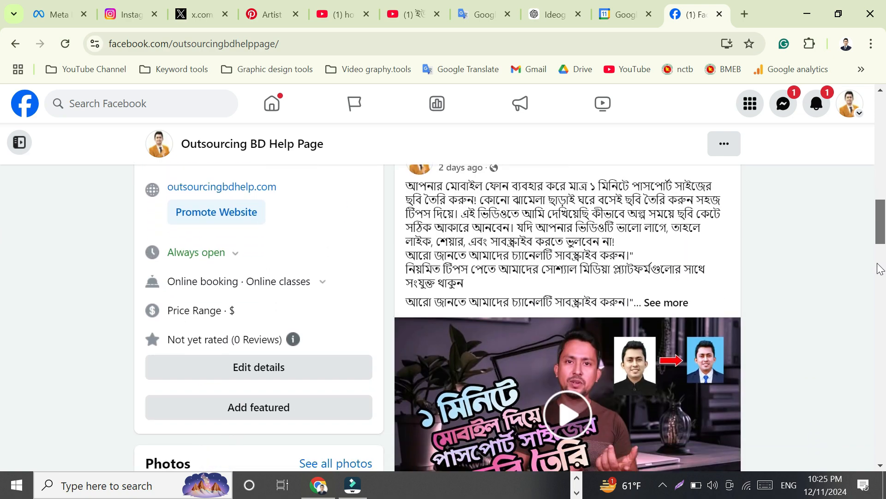
pyautogui.scroll(-1, 875, 272)
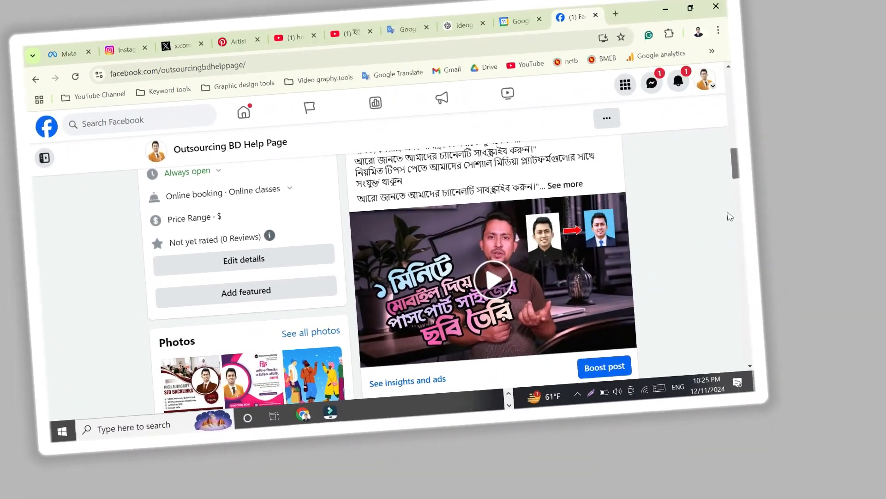